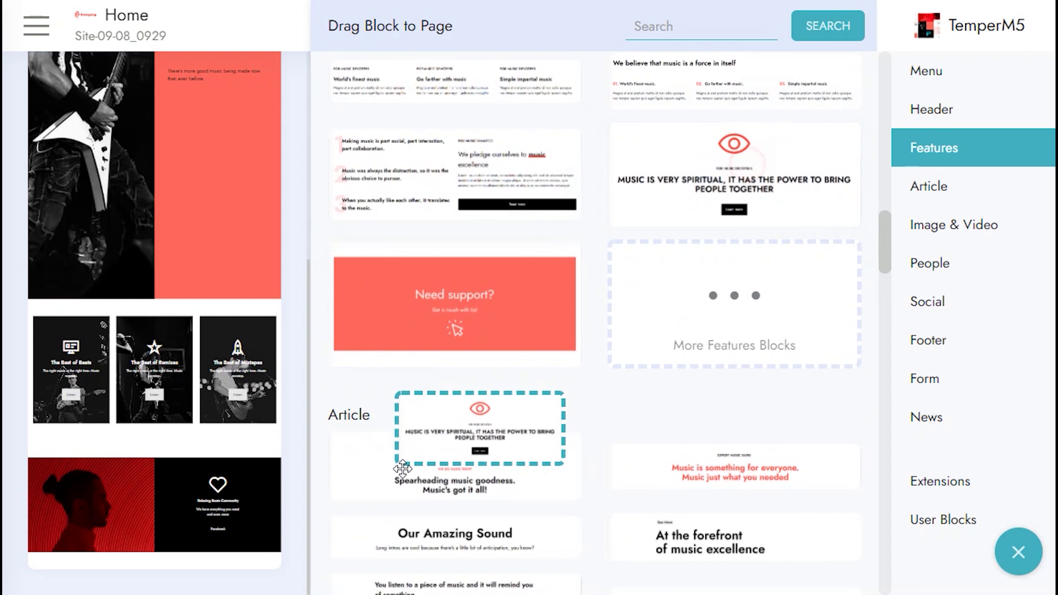
- Add the guitarist photo block with the Get in Touch button and the block of two red pictures to the end of the page
{"action": "scroll", "coordinate": [472, 390], "scroll_direction": "down", "scroll_amount": 4}
{"action": "scroll", "coordinate": [495, 367], "scroll_direction": "down", "scroll_amount": 10}
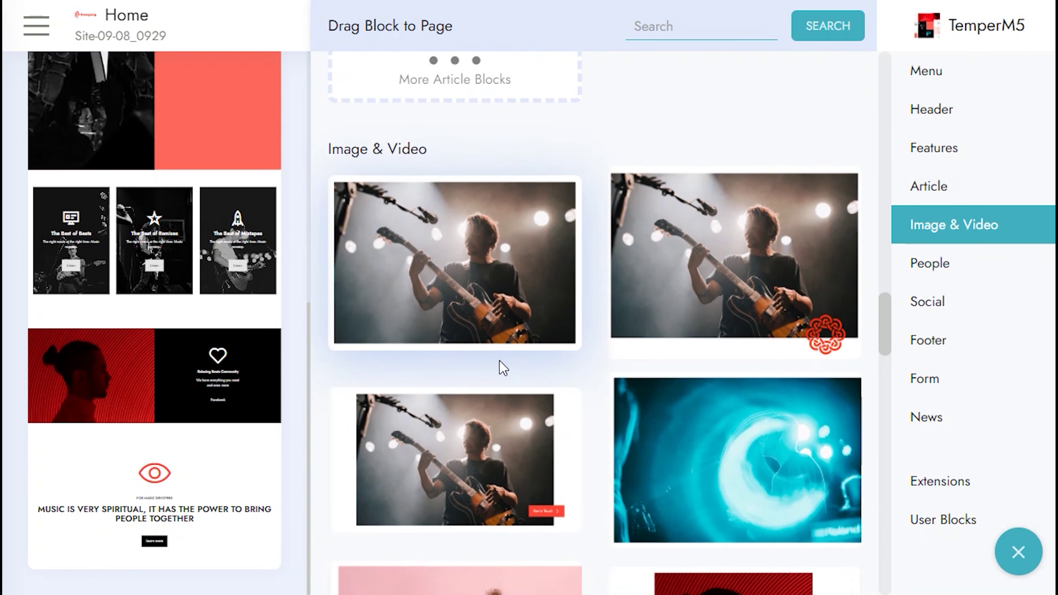
{"action": "scroll", "coordinate": [504, 363], "scroll_direction": "down", "scroll_amount": 3}
{"action": "left_click_drag", "start_coordinate": [306, 535], "coordinate": [279, 538]}
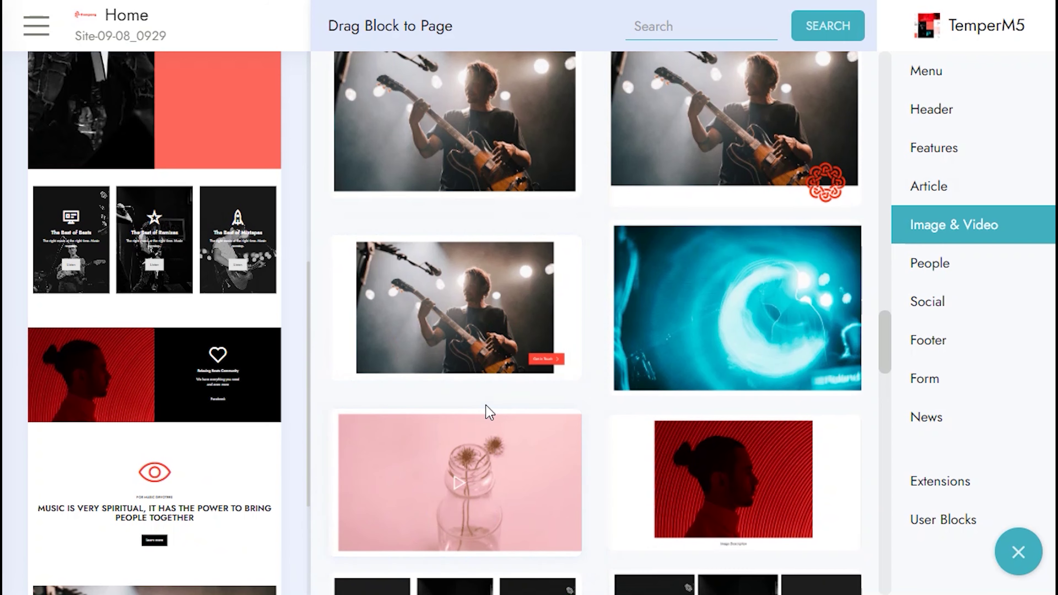
{"action": "scroll", "coordinate": [492, 404], "scroll_direction": "down", "scroll_amount": 5}
{"action": "scroll", "coordinate": [501, 391], "scroll_direction": "down", "scroll_amount": 4}
{"action": "left_click_drag", "start_coordinate": [503, 324], "coordinate": [317, 500]}
- Append the "We're people, who came together to create something" block and the purple LISTEN MY MUSIC block to the page
{"action": "scroll", "coordinate": [508, 371], "scroll_direction": "down", "scroll_amount": 4}
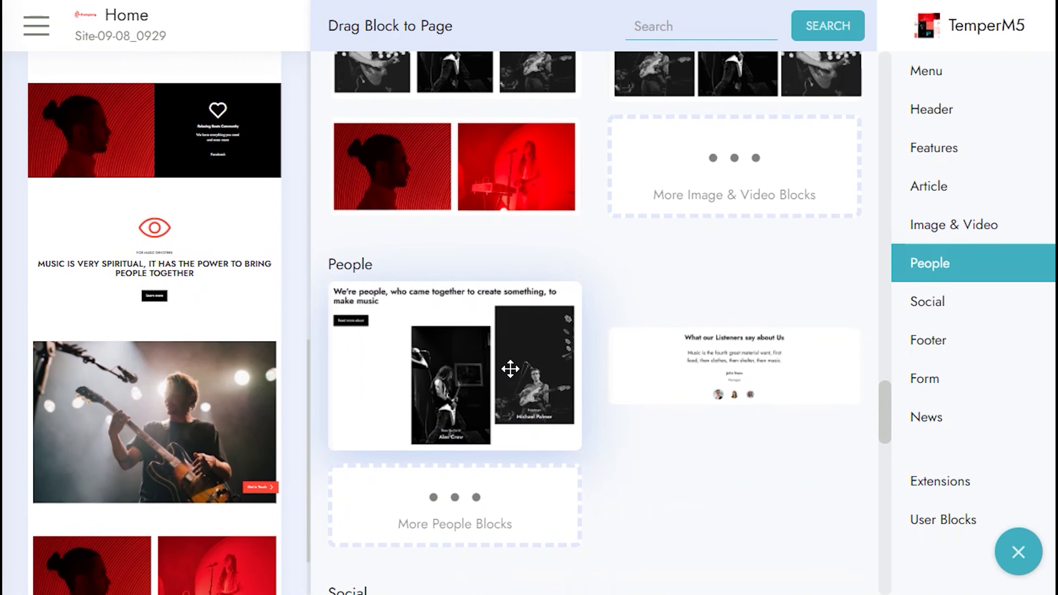
{"action": "left_click_drag", "start_coordinate": [508, 371], "coordinate": [270, 501]}
{"action": "scroll", "coordinate": [527, 359], "scroll_direction": "down", "scroll_amount": 8}
{"action": "scroll", "coordinate": [527, 355], "scroll_direction": "down", "scroll_amount": 7}
{"action": "left_click_drag", "start_coordinate": [637, 200], "coordinate": [209, 533]}
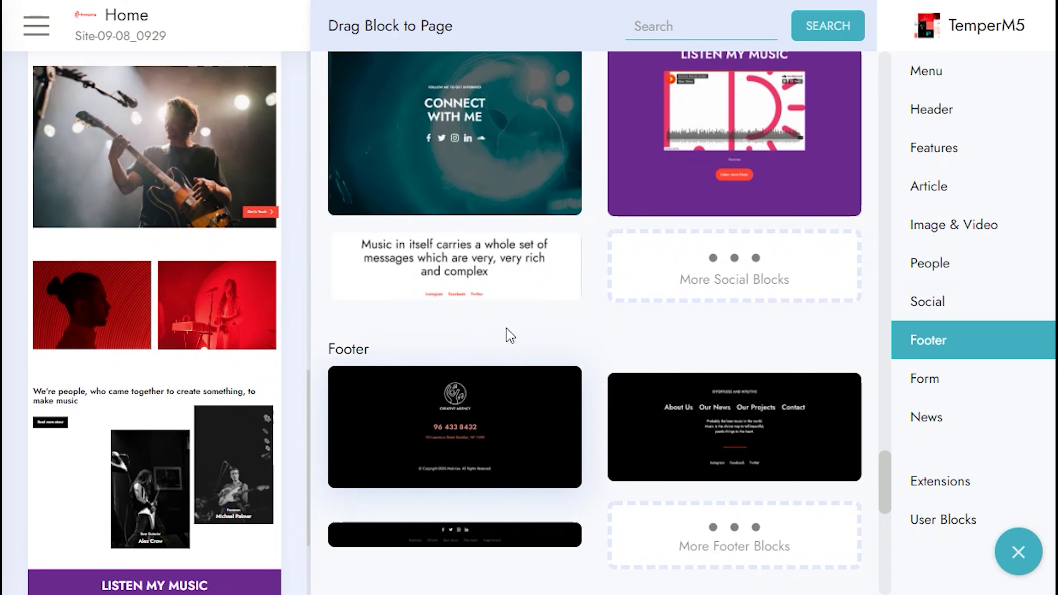
- Append the Get in Touch form block and the UPCOMING EVENTS news block to the page
{"action": "scroll", "coordinate": [524, 319], "scroll_direction": "down", "scroll_amount": 6}
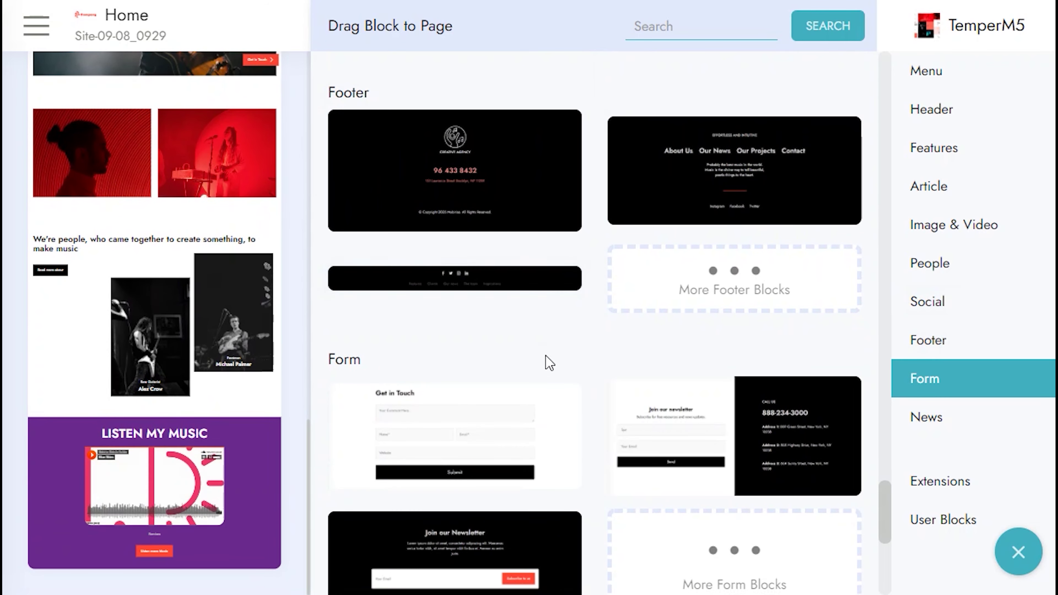
{"action": "scroll", "coordinate": [549, 362], "scroll_direction": "down", "scroll_amount": 2}
{"action": "left_click_drag", "start_coordinate": [508, 343], "coordinate": [277, 540]}
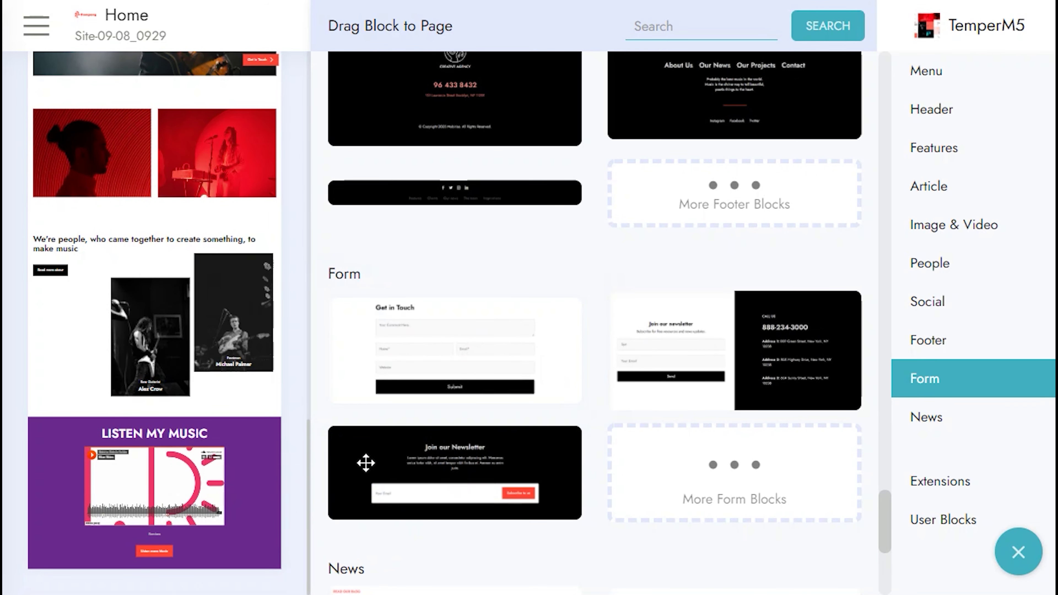
{"action": "scroll", "coordinate": [472, 401], "scroll_direction": "down", "scroll_amount": 5}
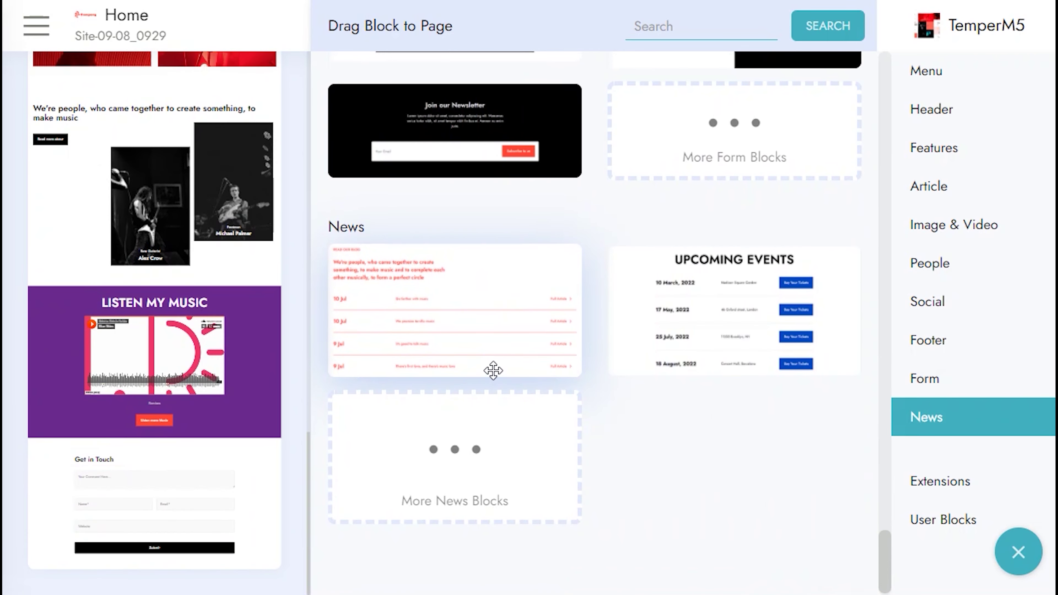
{"action": "scroll", "coordinate": [508, 350], "scroll_direction": "down", "scroll_amount": 1}
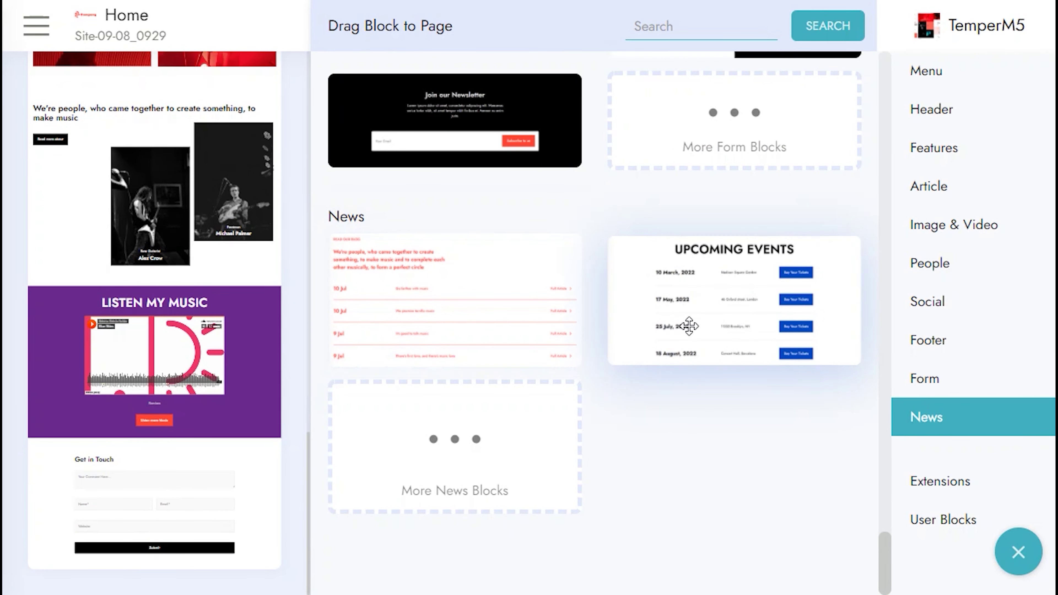
{"action": "left_click_drag", "start_coordinate": [741, 312], "coordinate": [268, 542]}
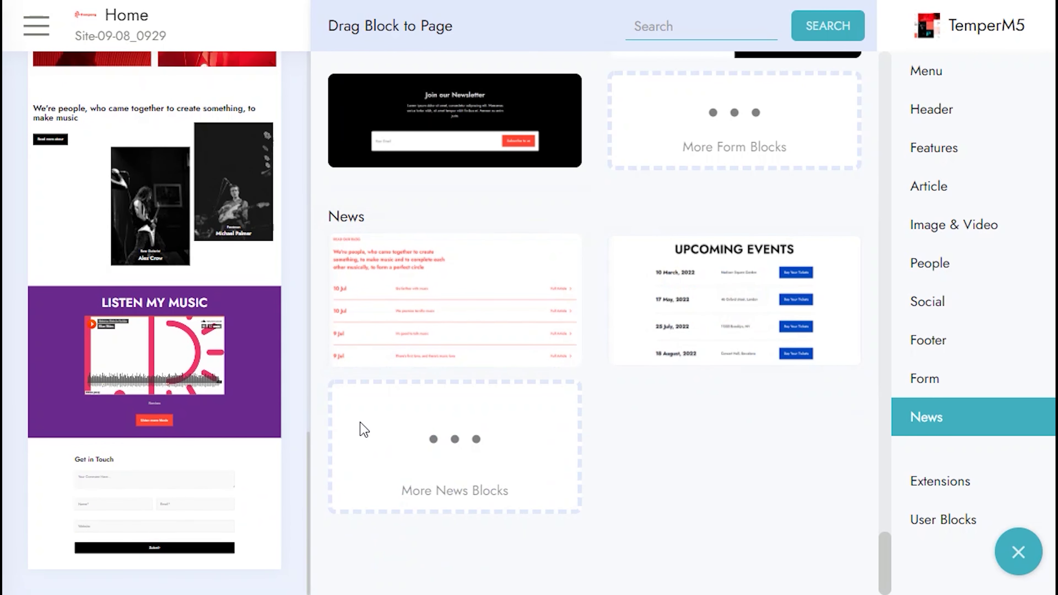
- Add the slim black footer block with social icons at the page's end and close the block library
{"action": "scroll", "coordinate": [495, 330], "scroll_direction": "up", "scroll_amount": 1}
{"action": "scroll", "coordinate": [501, 274], "scroll_direction": "up", "scroll_amount": 6}
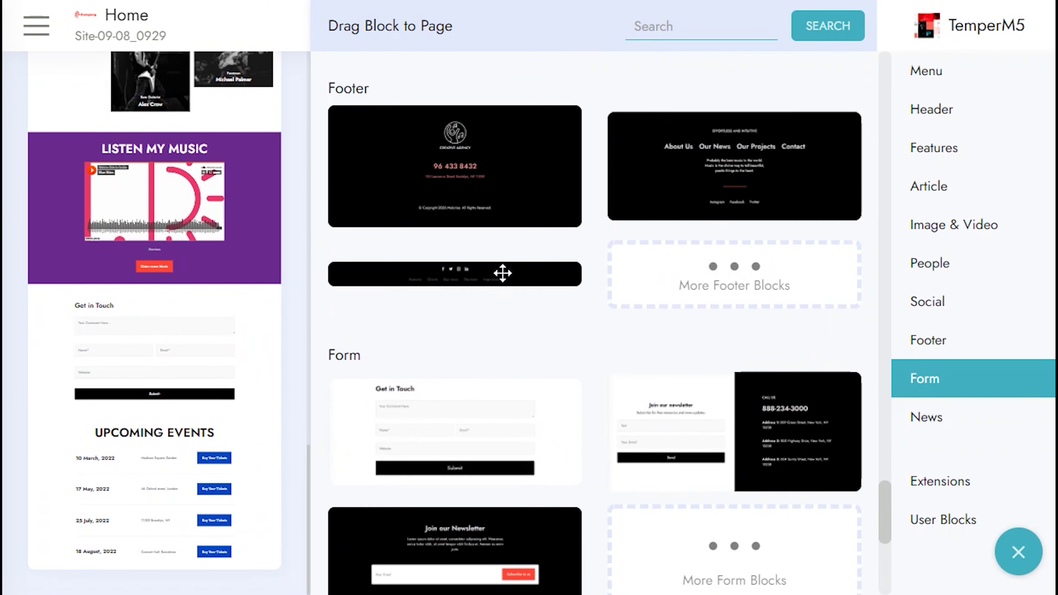
{"action": "left_click_drag", "start_coordinate": [506, 297], "coordinate": [250, 544]}
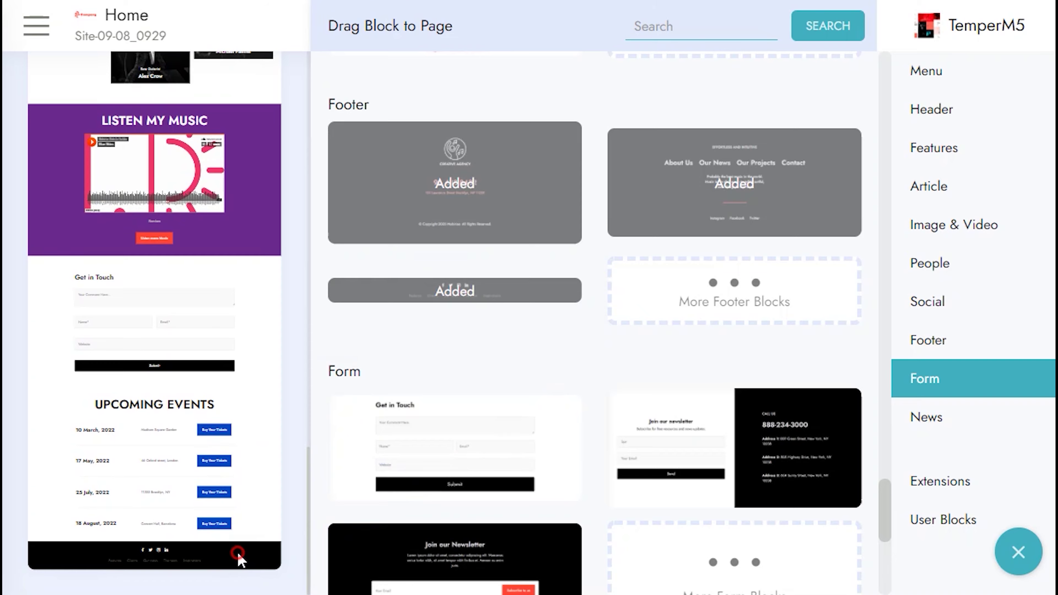
{"action": "left_click", "coordinate": [239, 555]}
- Review the assembled page's blocks from the upcoming events back up to the site menu
{"action": "scroll", "coordinate": [498, 456], "scroll_direction": "up", "scroll_amount": 15}
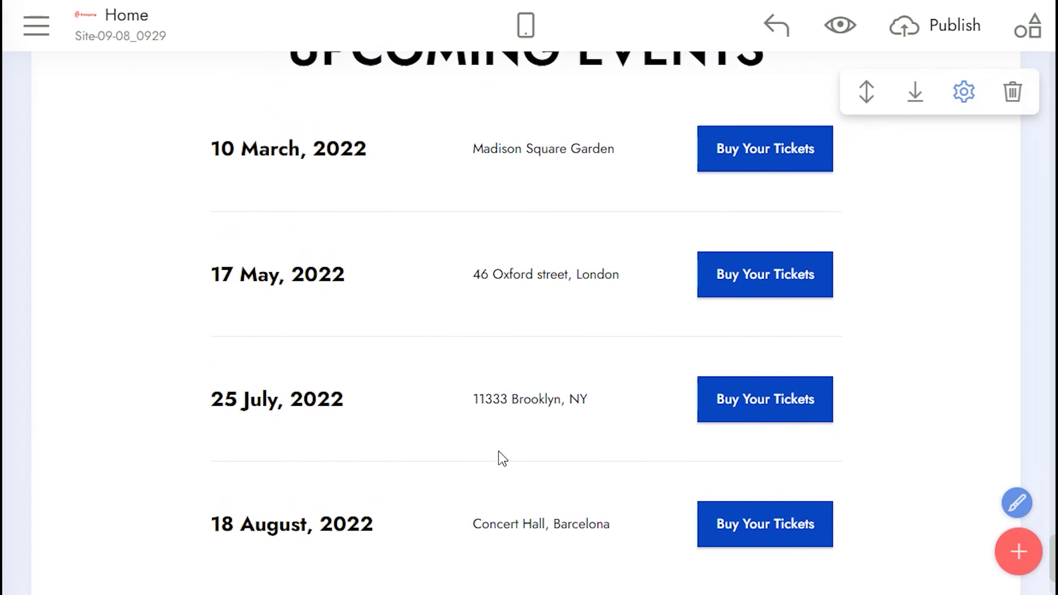
{"action": "scroll", "coordinate": [511, 430], "scroll_direction": "up", "scroll_amount": 15}
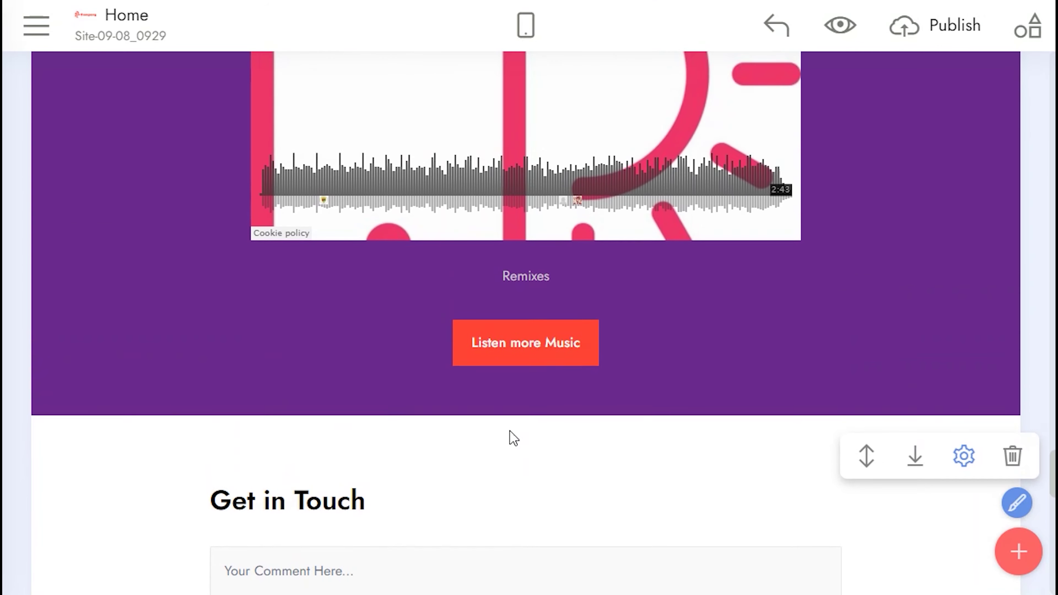
{"action": "scroll", "coordinate": [512, 438], "scroll_direction": "up", "scroll_amount": 15}
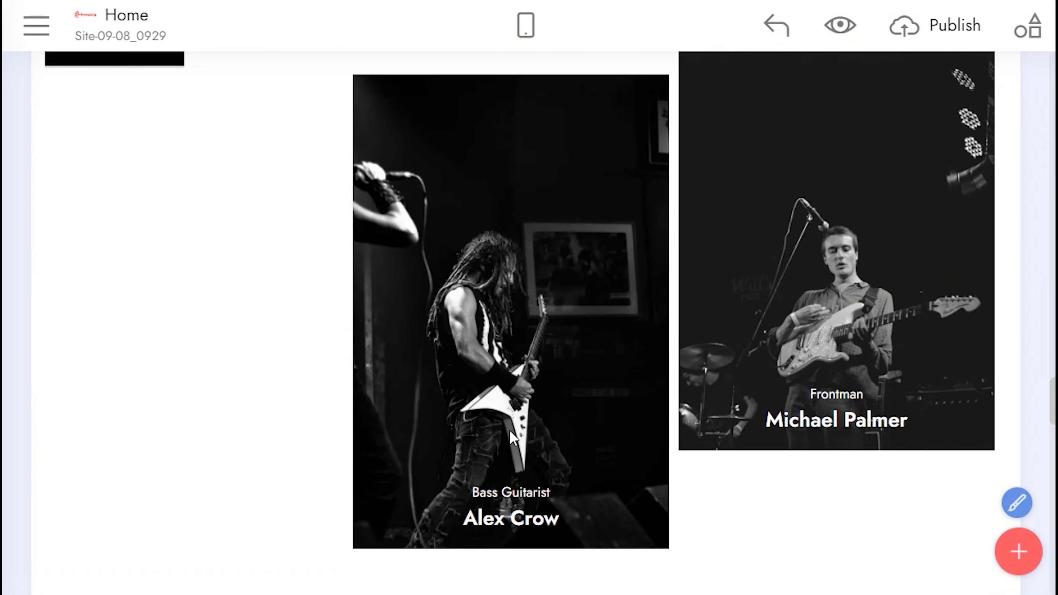
{"action": "scroll", "coordinate": [514, 438], "scroll_direction": "up", "scroll_amount": 15}
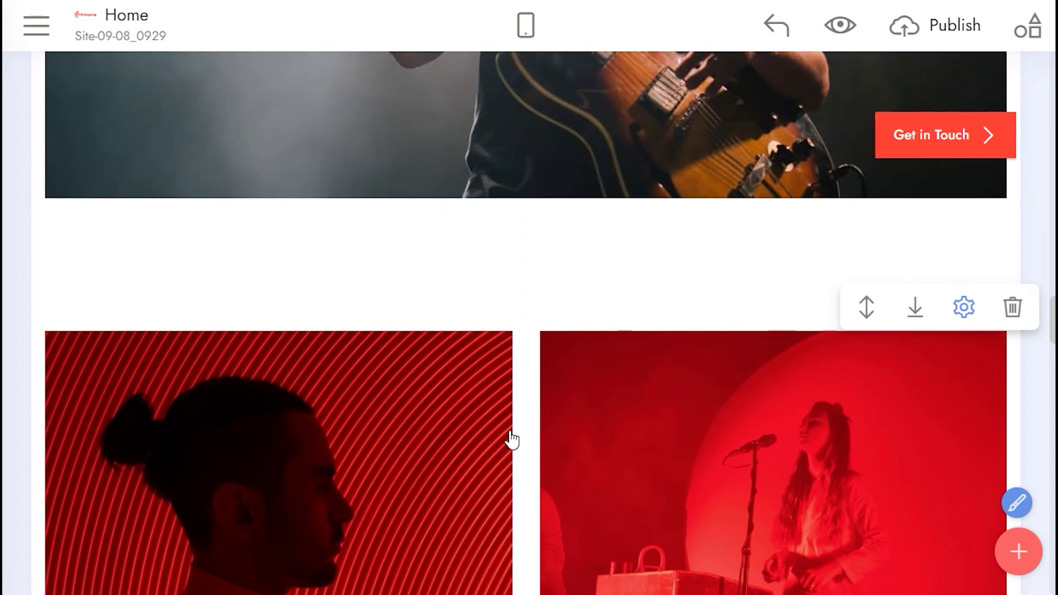
{"action": "scroll", "coordinate": [512, 439], "scroll_direction": "up", "scroll_amount": 15}
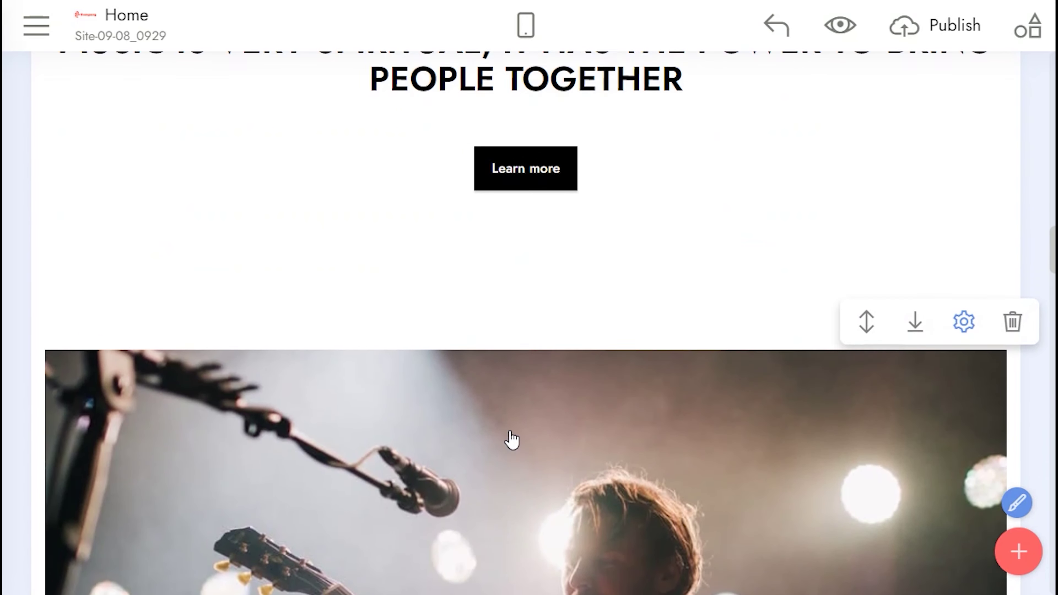
{"action": "scroll", "coordinate": [514, 439], "scroll_direction": "up", "scroll_amount": 15}
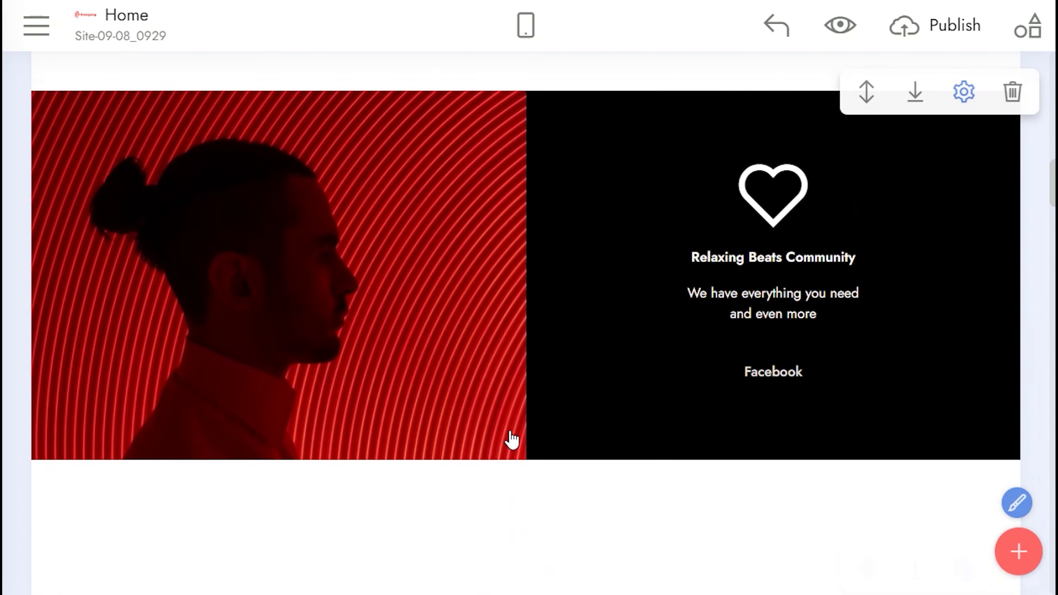
{"action": "scroll", "coordinate": [513, 438], "scroll_direction": "up", "scroll_amount": 15}
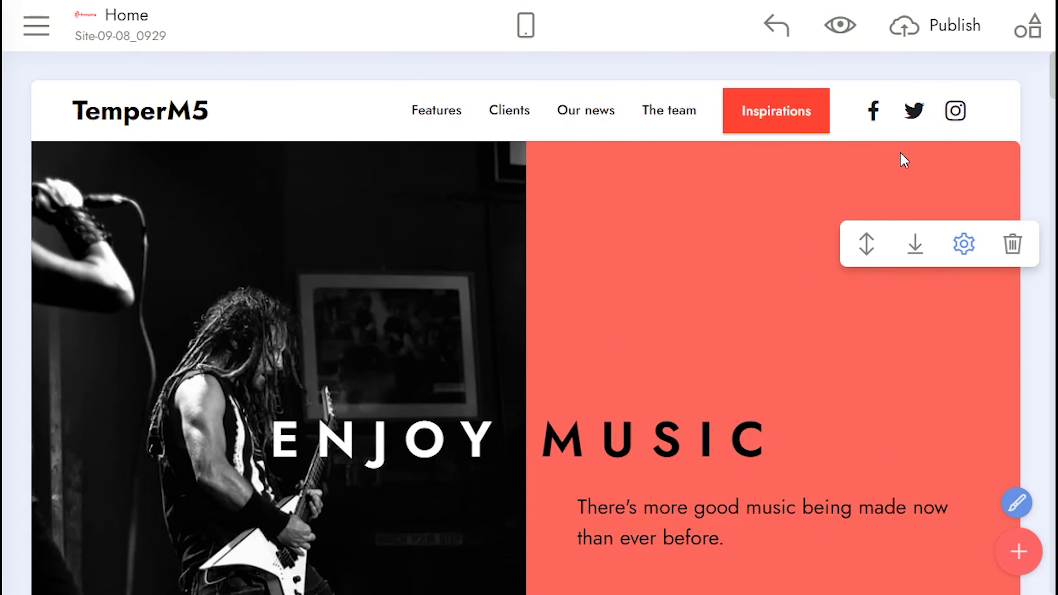
- In the menu block's settings, turn off Full Width, show the logo and enlarge it slightly
{"action": "left_click", "coordinate": [963, 77]}
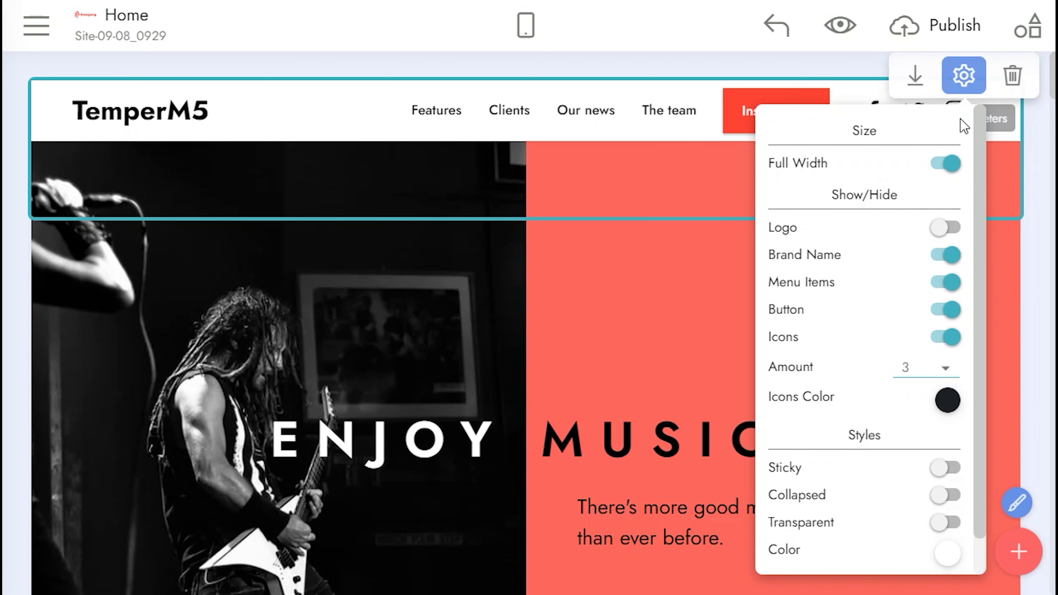
{"action": "left_click", "coordinate": [950, 229]}
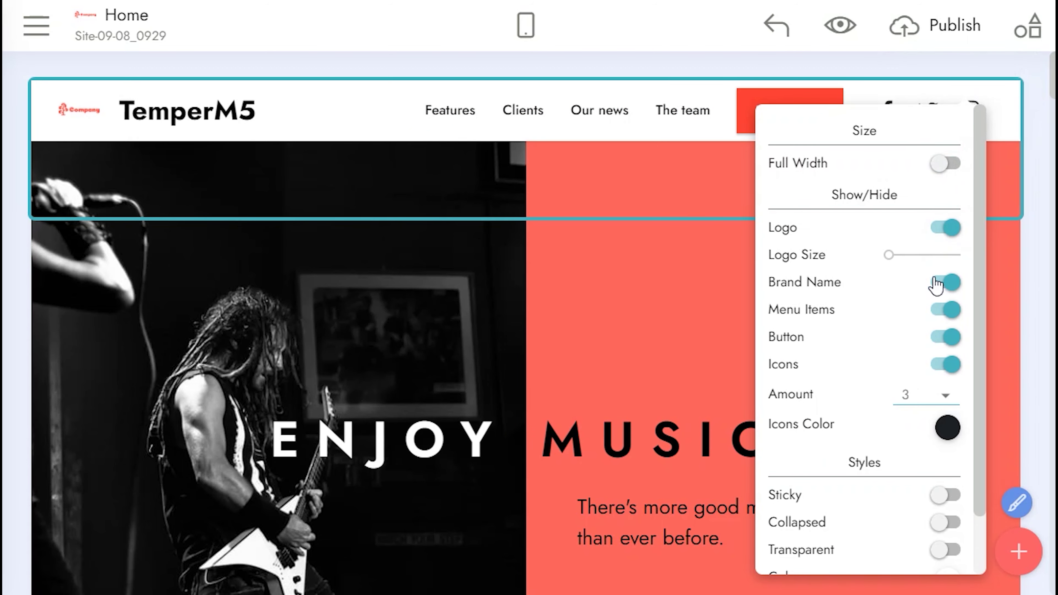
{"action": "mouse_move", "coordinate": [909, 256]}
{"action": "left_mouse_down"}
{"action": "mouse_move", "coordinate": [939, 255]}
{"action": "mouse_move", "coordinate": [893, 255]}
{"action": "left_mouse_up"}
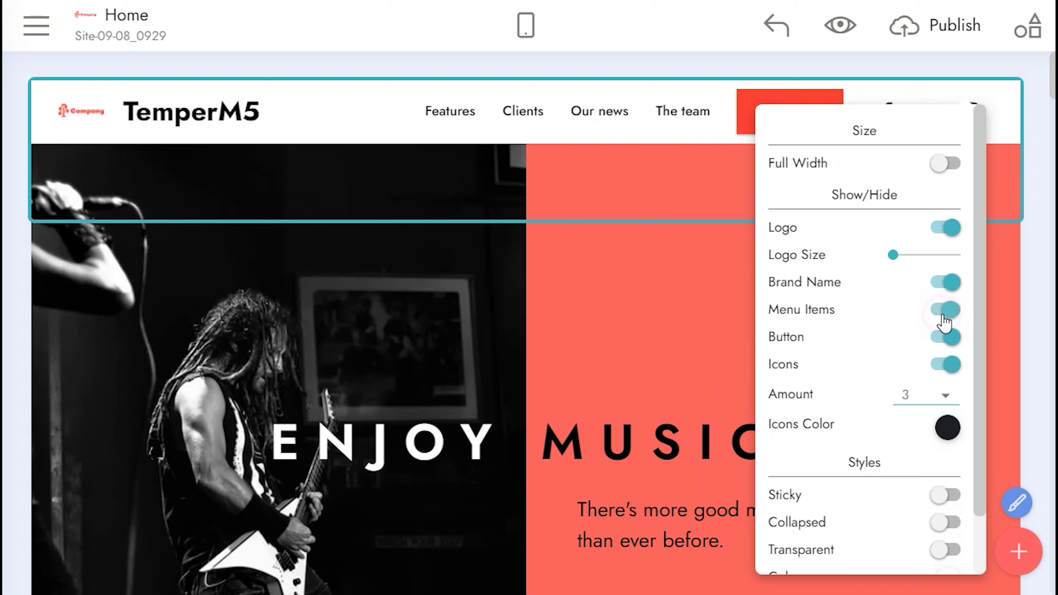
{"action": "left_click", "coordinate": [689, 306]}
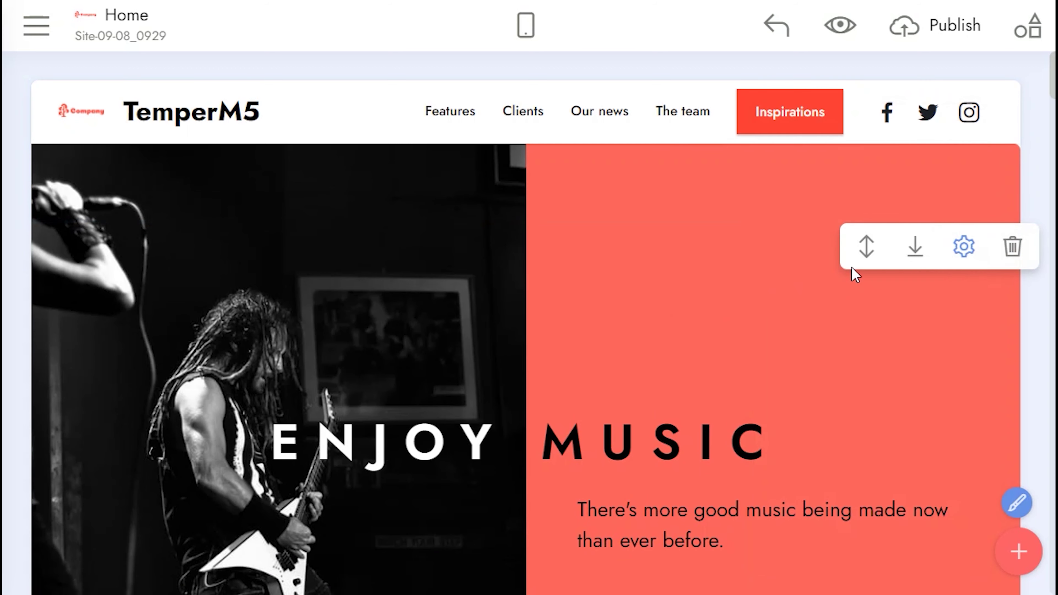
- Change the ENJOY MUSIC header block's background color to light purple
{"action": "left_click", "coordinate": [958, 246]}
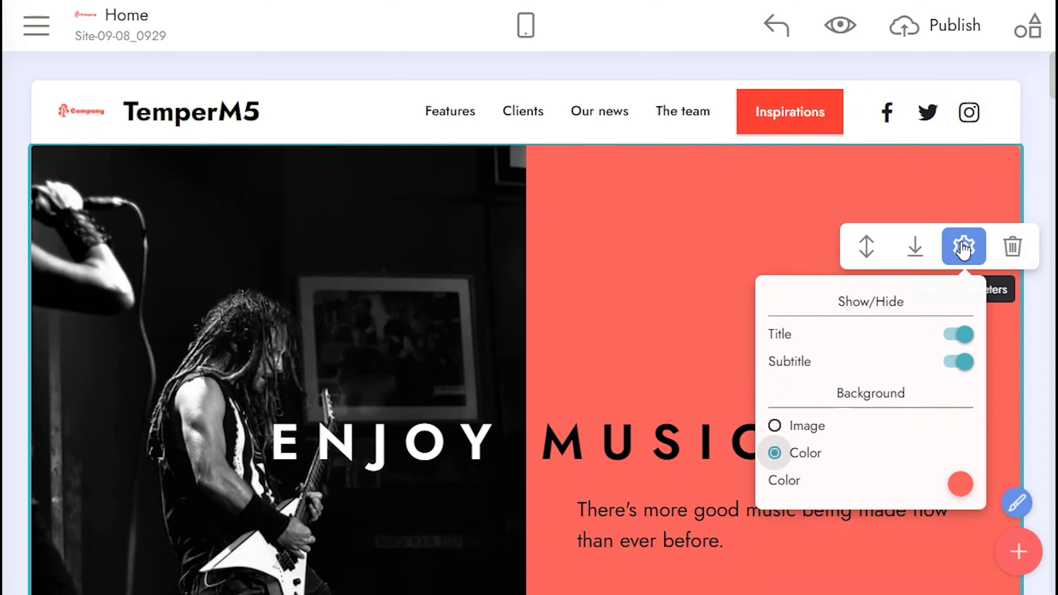
{"action": "left_click", "coordinate": [961, 484]}
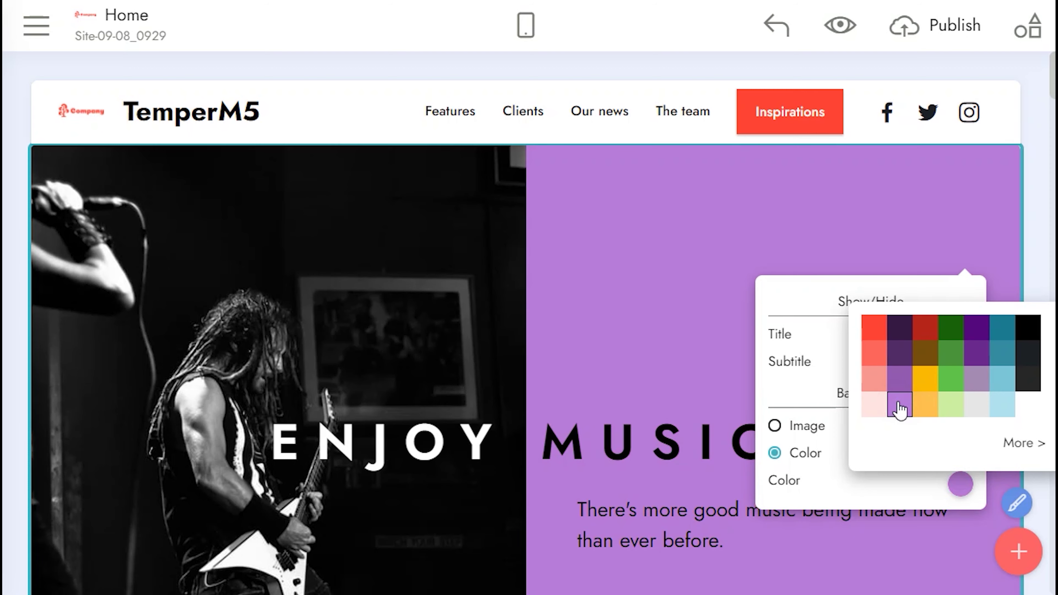
{"action": "left_click", "coordinate": [625, 306]}
- Replace the star icon on the The Best of Remixes card with the Mobirise 2 paint palette icon
{"action": "scroll", "coordinate": [652, 293], "scroll_direction": "down", "scroll_amount": 8}
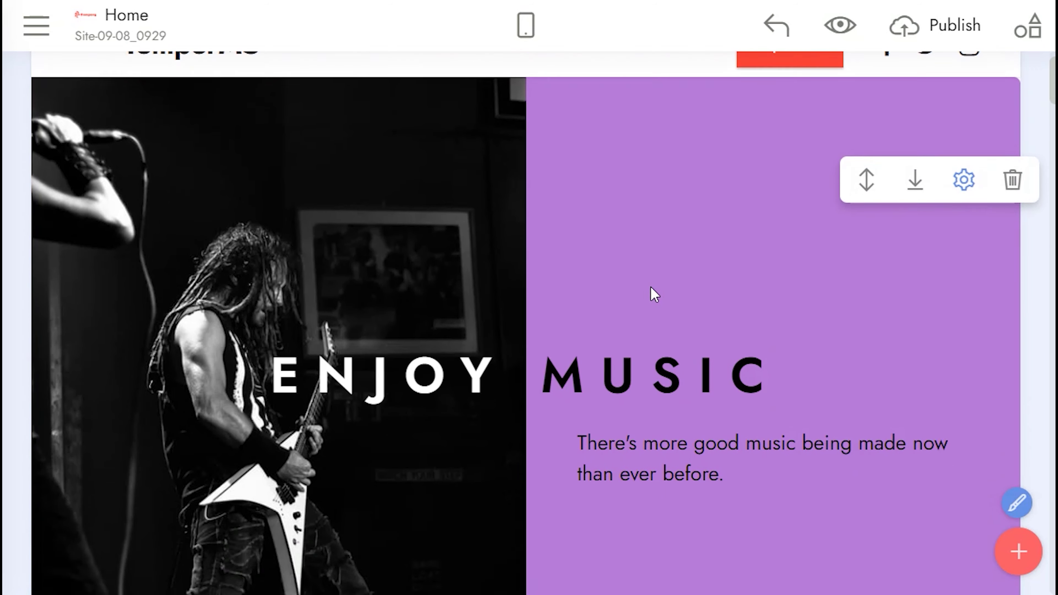
{"action": "scroll", "coordinate": [682, 293], "scroll_direction": "down", "scroll_amount": 6}
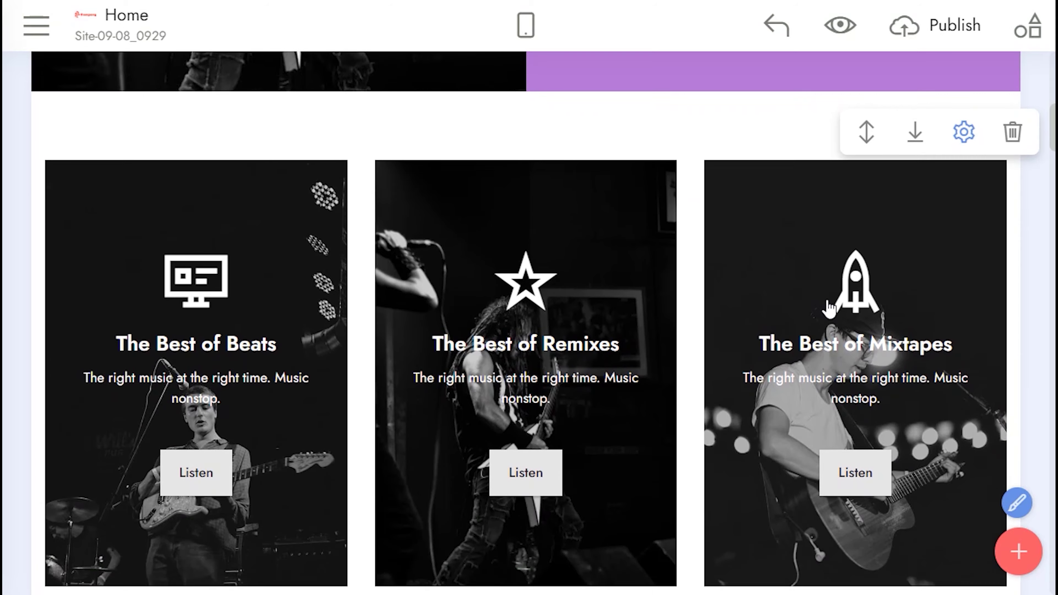
{"action": "scroll", "coordinate": [829, 308], "scroll_direction": "down", "scroll_amount": 2}
{"action": "left_click", "coordinate": [536, 204]}
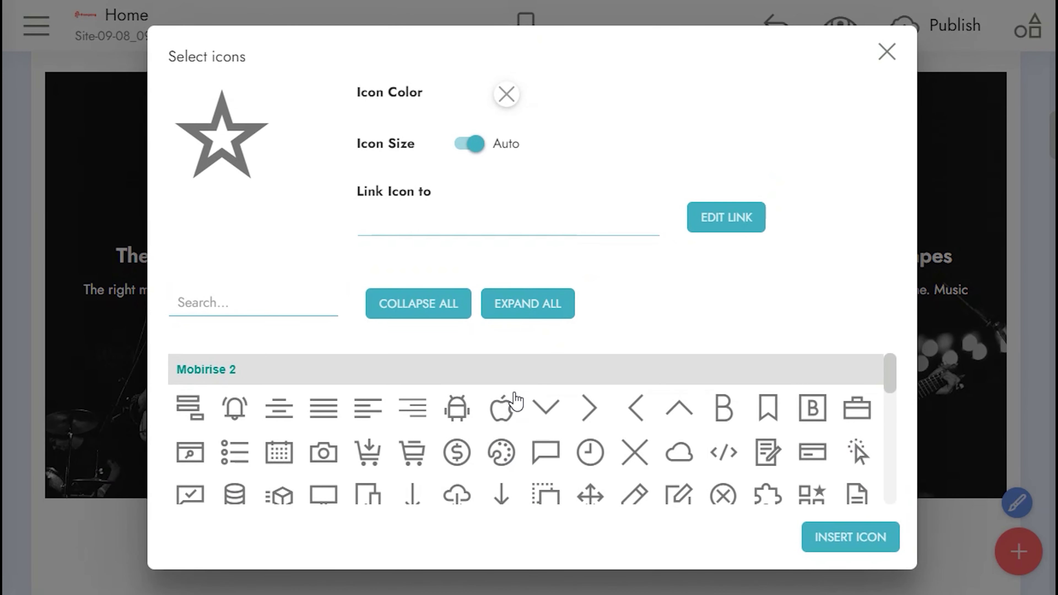
{"action": "left_click", "coordinate": [504, 452]}
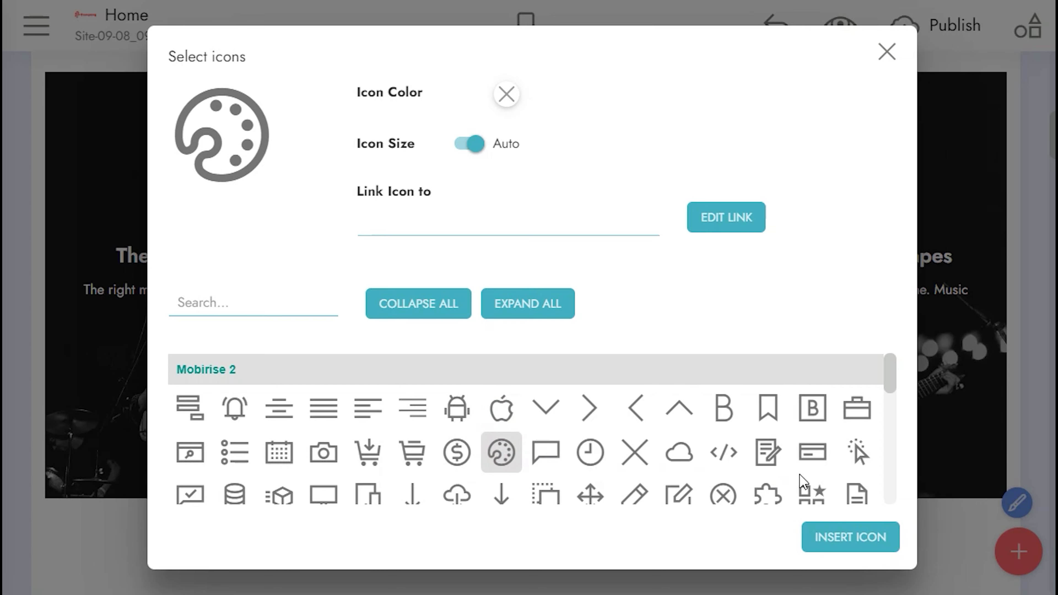
{"action": "left_click", "coordinate": [849, 537]}
- Set the slide color of the Relaxing Beats Community block to dark charcoal
{"action": "scroll", "coordinate": [627, 364], "scroll_direction": "down", "scroll_amount": 3}
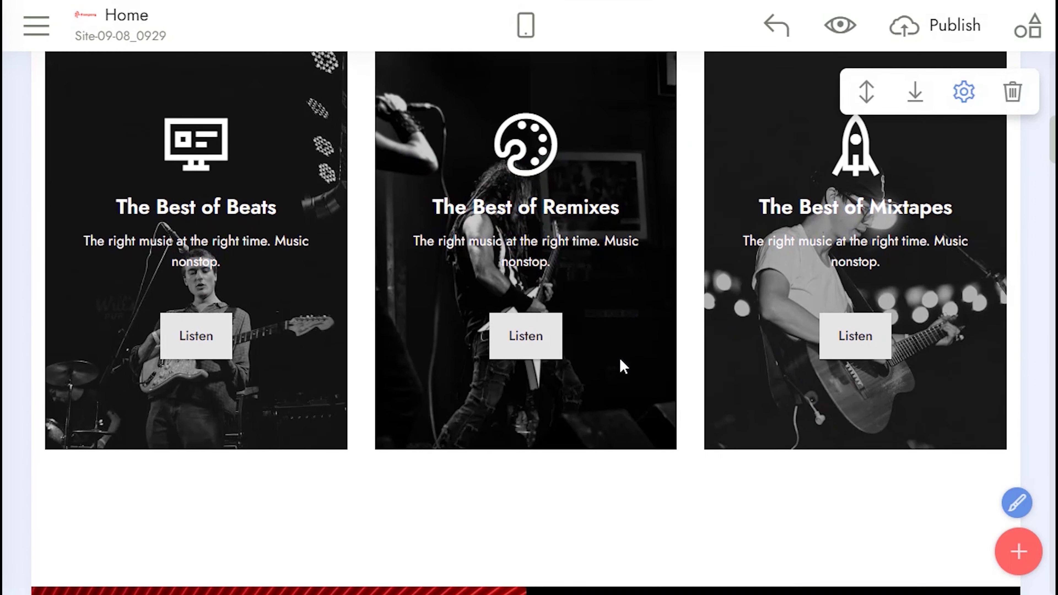
{"action": "scroll", "coordinate": [628, 362], "scroll_direction": "down", "scroll_amount": 10}
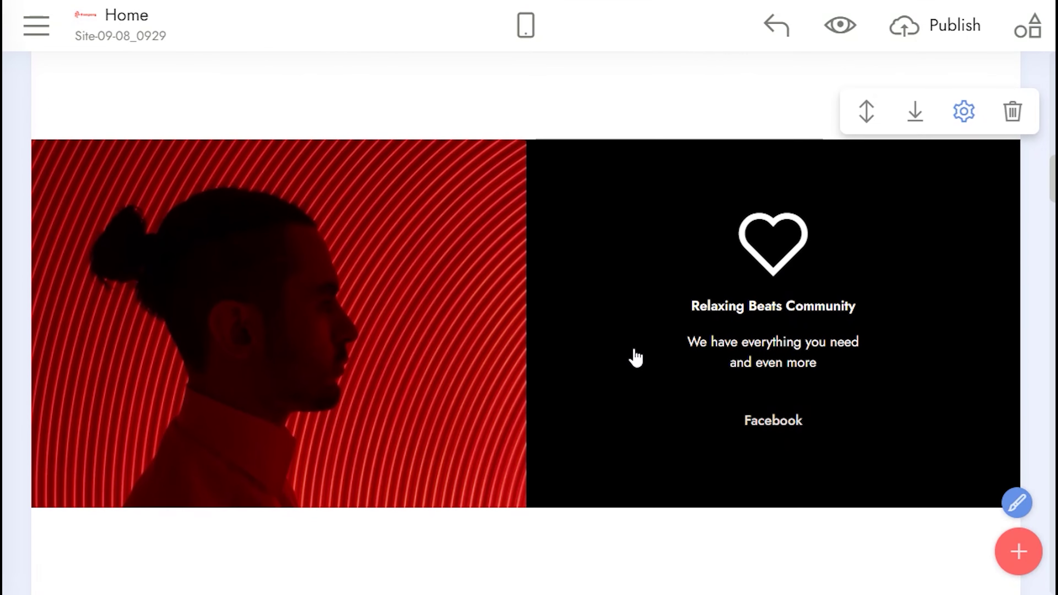
{"action": "left_click", "coordinate": [964, 95]}
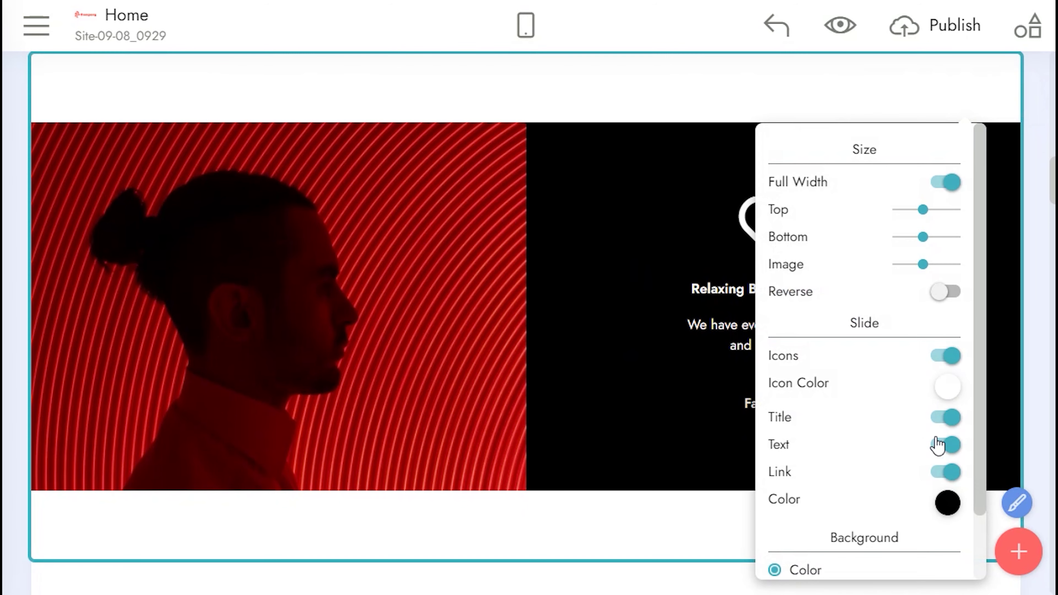
{"action": "left_click", "coordinate": [950, 505]}
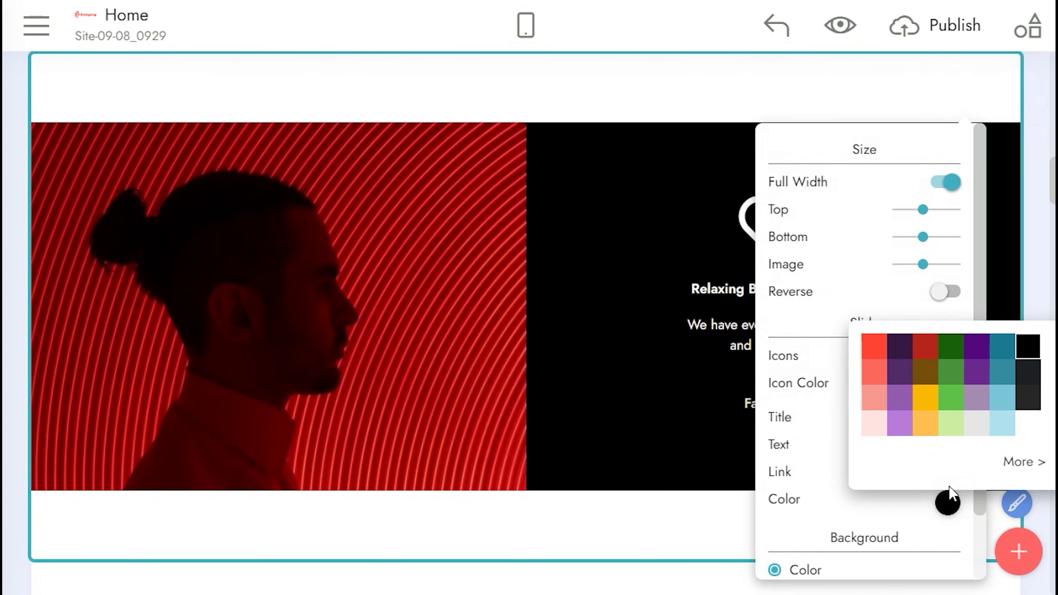
{"action": "left_click", "coordinate": [1037, 371]}
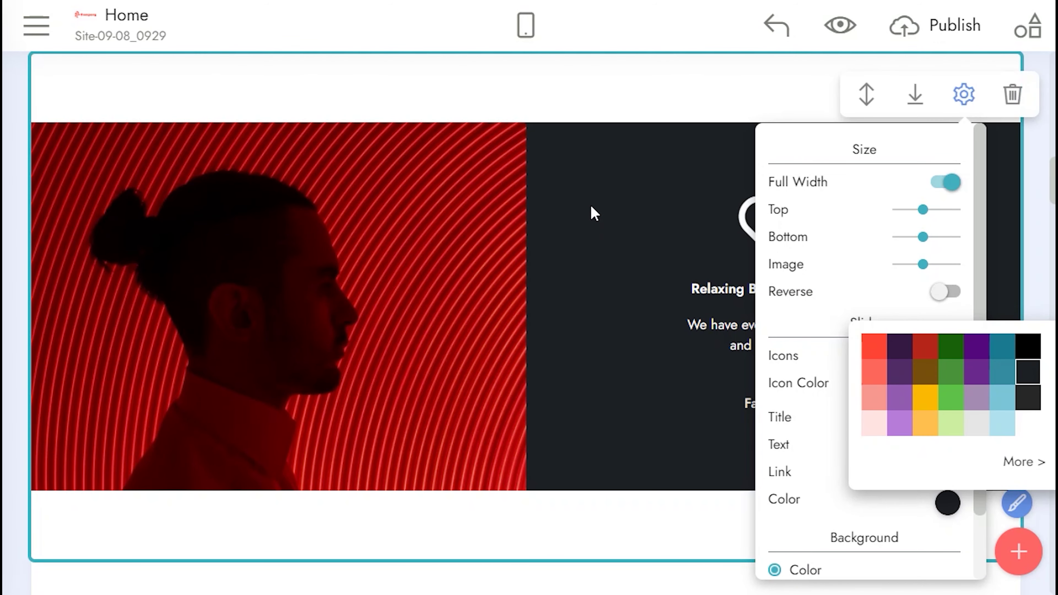
{"action": "left_click", "coordinate": [596, 212]}
- Replace the guitarist photo above Get in Touch with the banjo player image found by searching the free online library for "music"
{"action": "scroll", "coordinate": [596, 211], "scroll_direction": "down", "scroll_amount": 10}
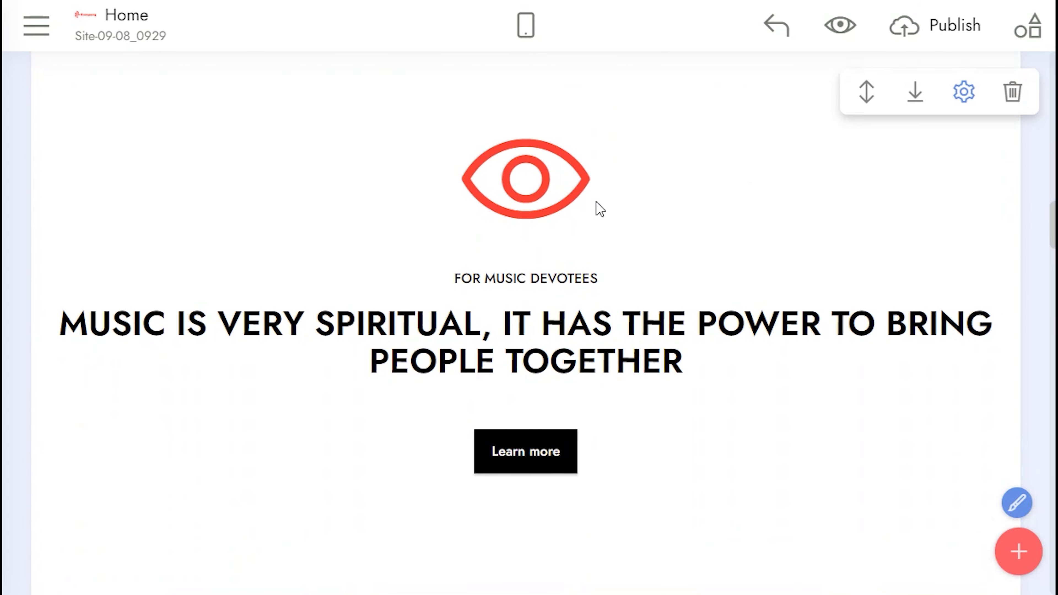
{"action": "scroll", "coordinate": [598, 211], "scroll_direction": "down", "scroll_amount": 10}
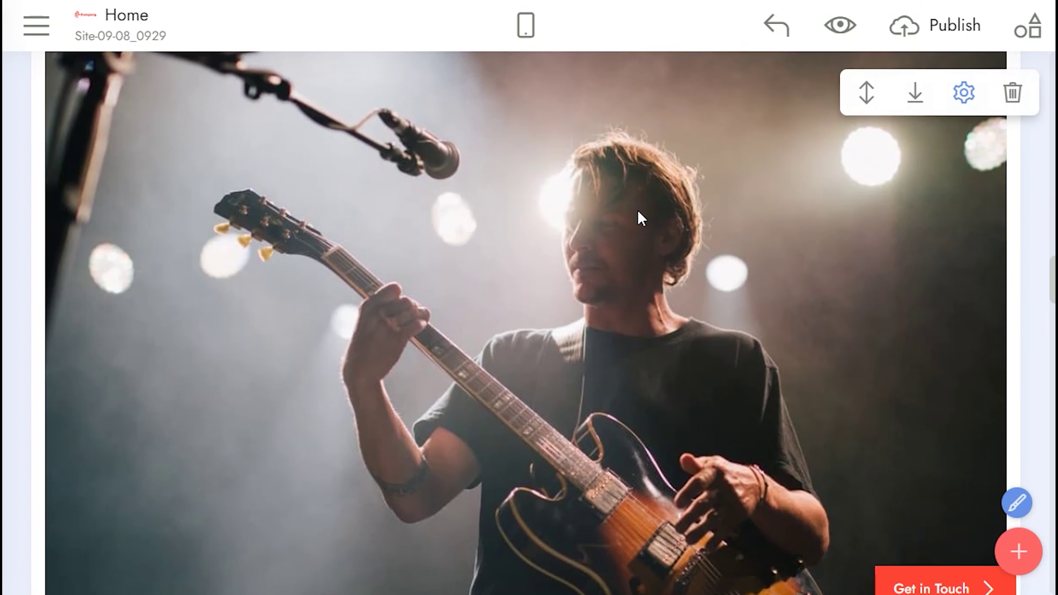
{"action": "left_click", "coordinate": [642, 218]}
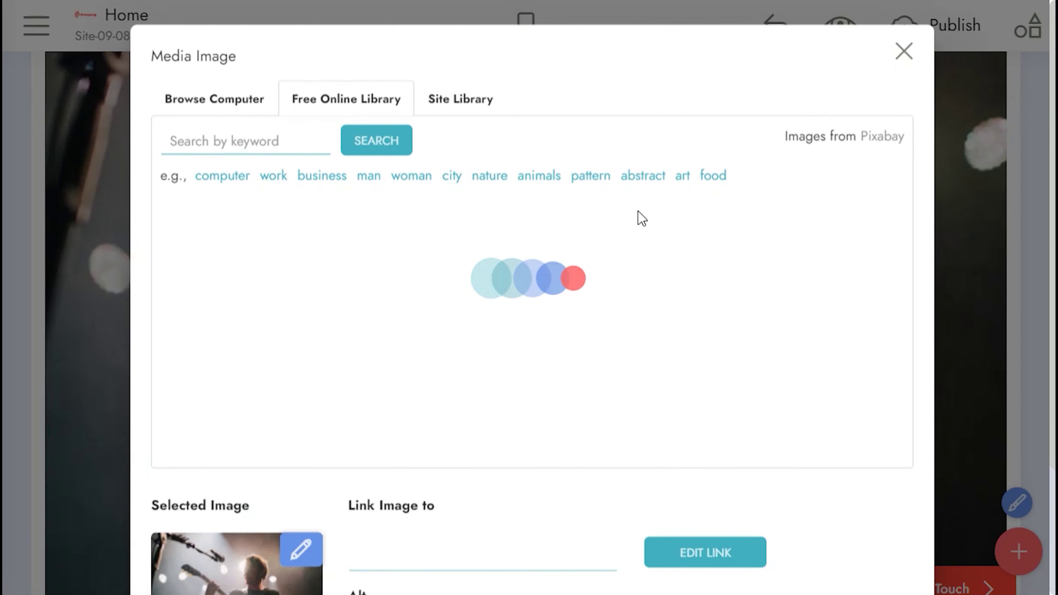
{"action": "scroll", "coordinate": [575, 210], "scroll_direction": "down", "scroll_amount": 3}
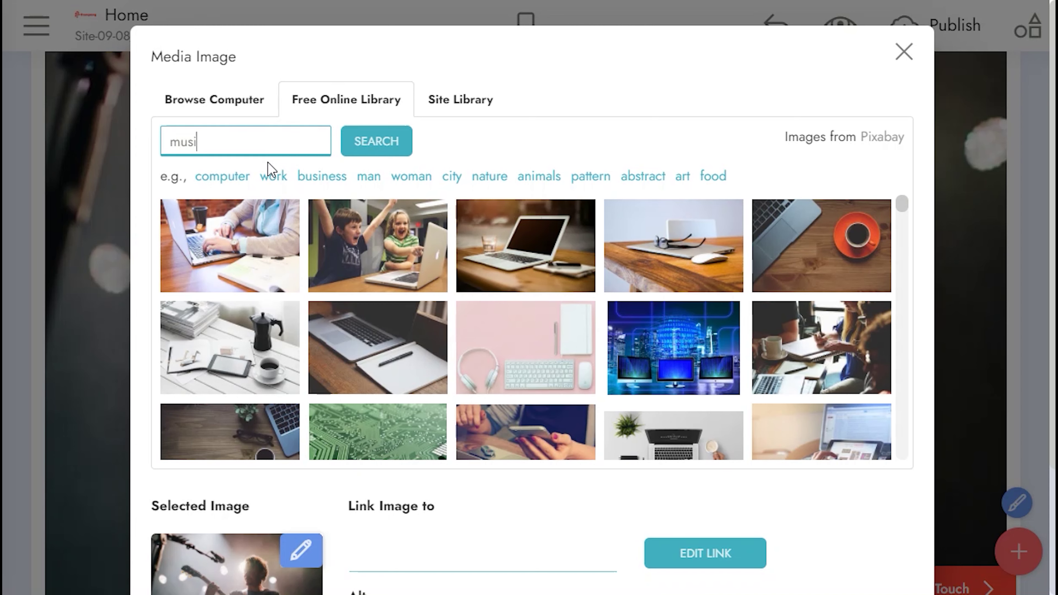
{"action": "left_click", "coordinate": [371, 144]}
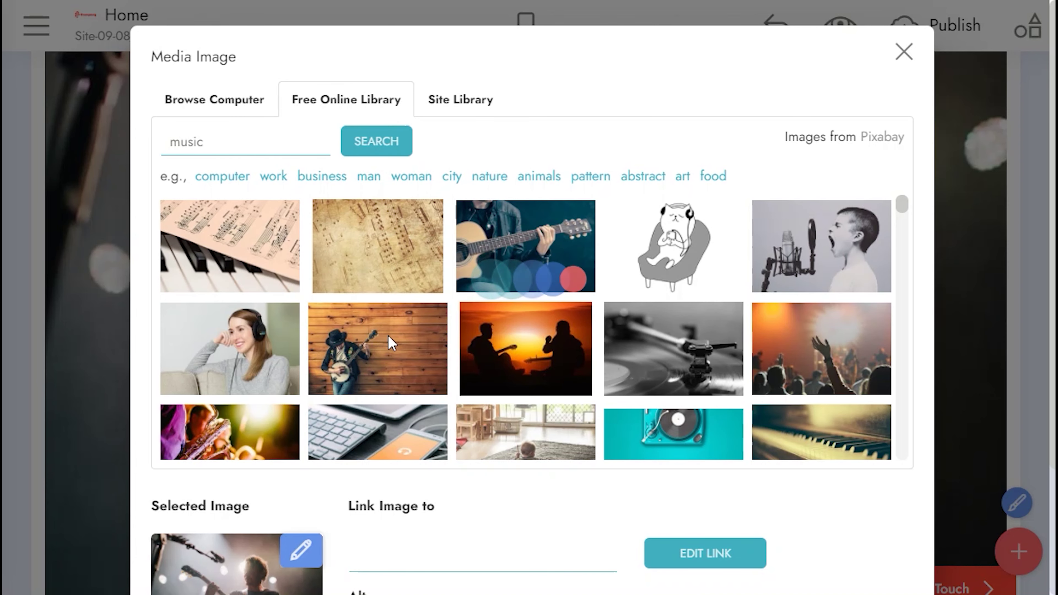
{"action": "scroll", "coordinate": [849, 517], "scroll_direction": "down", "scroll_amount": 4}
{"action": "left_click", "coordinate": [897, 534]}
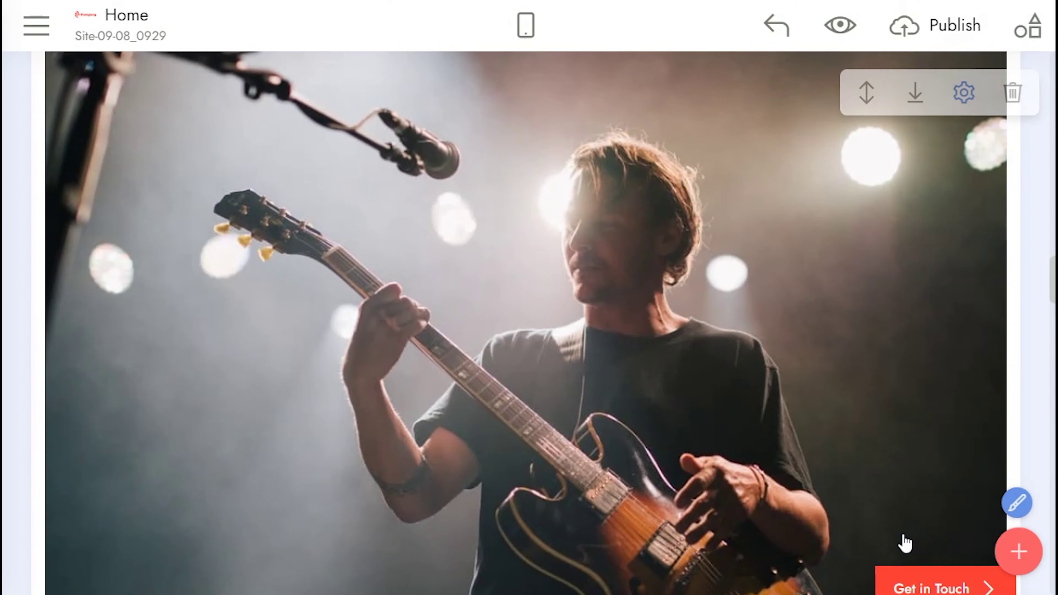
- Change the "We're people, who came together to create something, to make music" heading to the Title 3 style
{"action": "scroll", "coordinate": [885, 438], "scroll_direction": "down", "scroll_amount": 10}
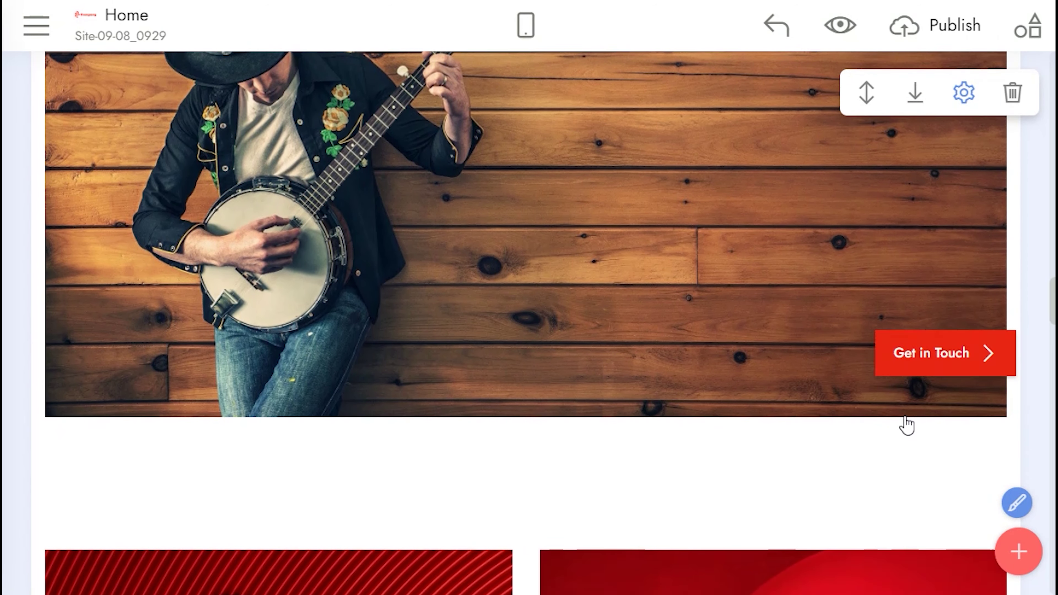
{"action": "scroll", "coordinate": [907, 424], "scroll_direction": "down", "scroll_amount": 12}
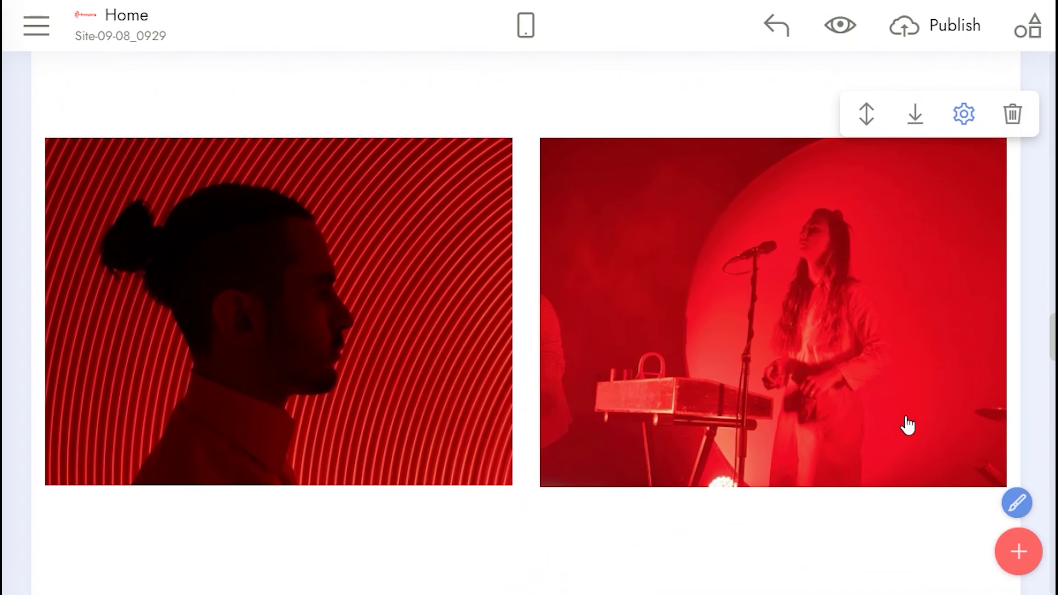
{"action": "scroll", "coordinate": [905, 425], "scroll_direction": "down", "scroll_amount": 3}
{"action": "scroll", "coordinate": [908, 417], "scroll_direction": "up", "scroll_amount": 5}
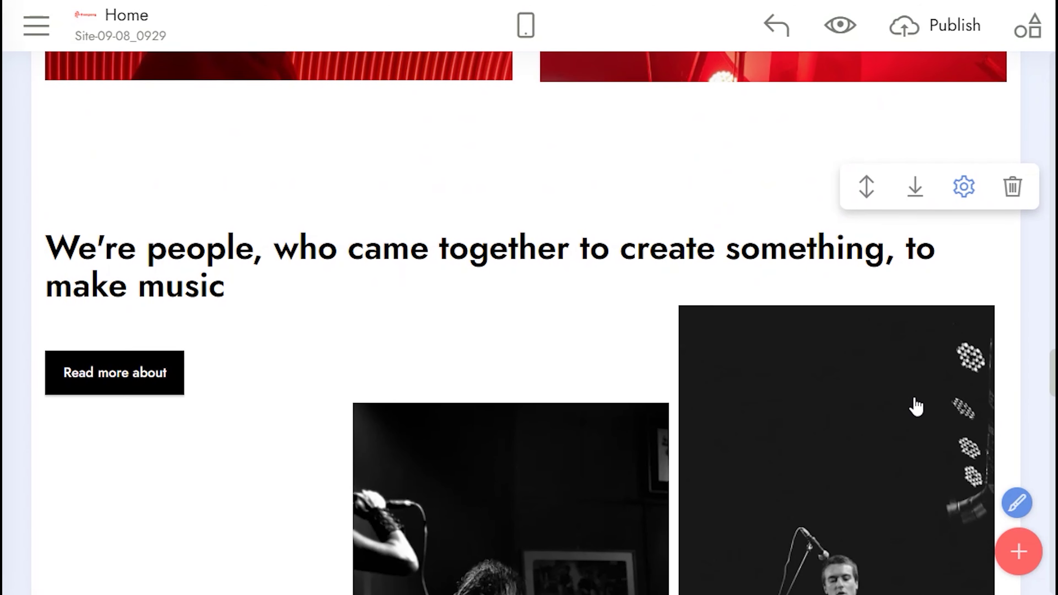
{"action": "left_click", "coordinate": [700, 250]}
{"action": "left_click", "coordinate": [502, 212]}
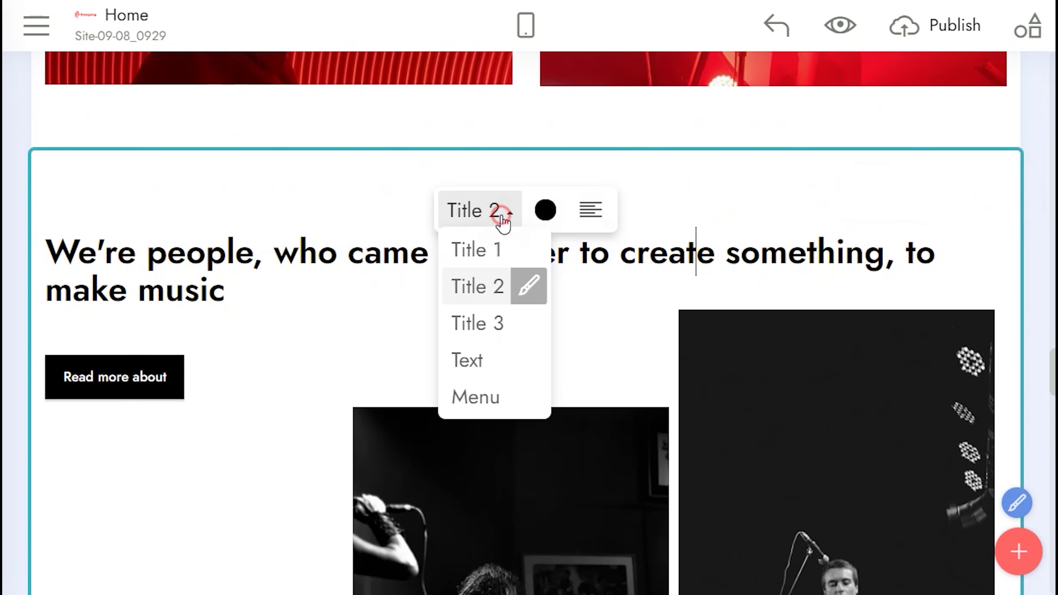
{"action": "left_click", "coordinate": [498, 329]}
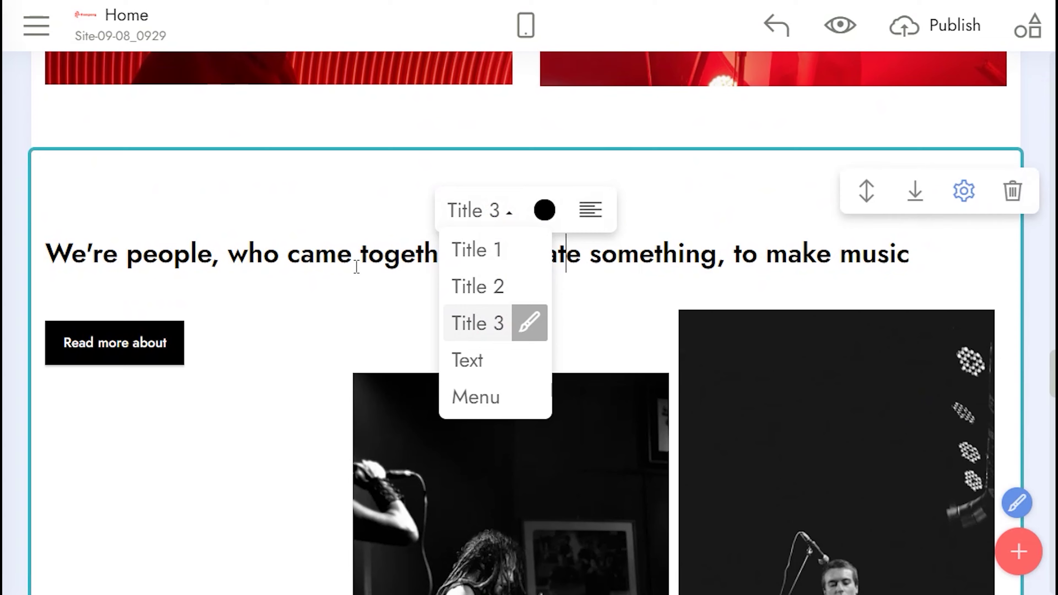
- Slightly reduce the top and bottom spacing of the Get in Touch form block in its block parameters
{"action": "scroll", "coordinate": [362, 327], "scroll_direction": "down", "scroll_amount": 12}
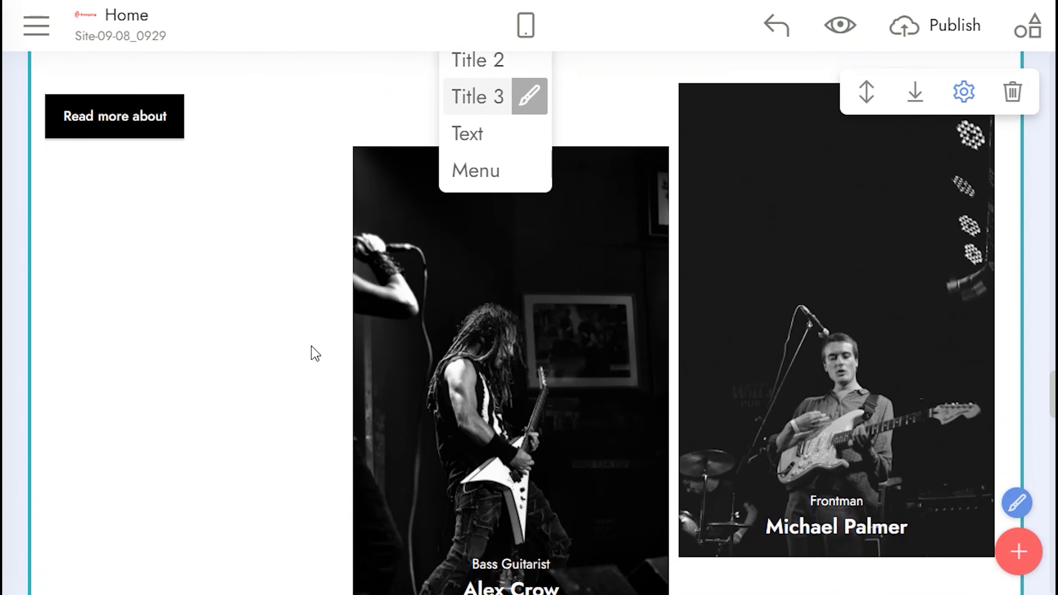
{"action": "scroll", "coordinate": [283, 356], "scroll_direction": "down", "scroll_amount": 6}
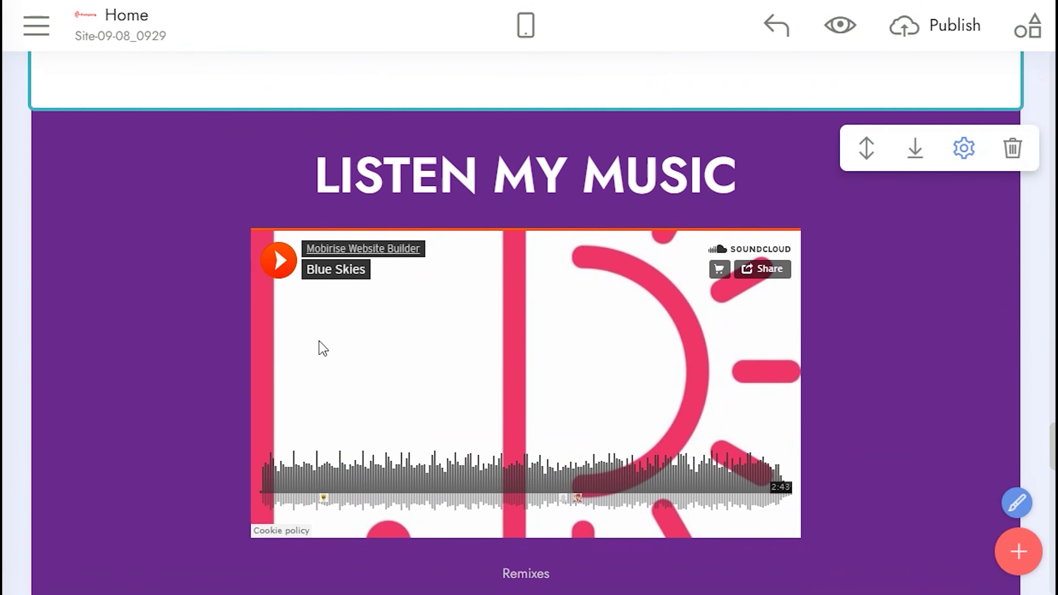
{"action": "scroll", "coordinate": [395, 338], "scroll_direction": "down", "scroll_amount": 10}
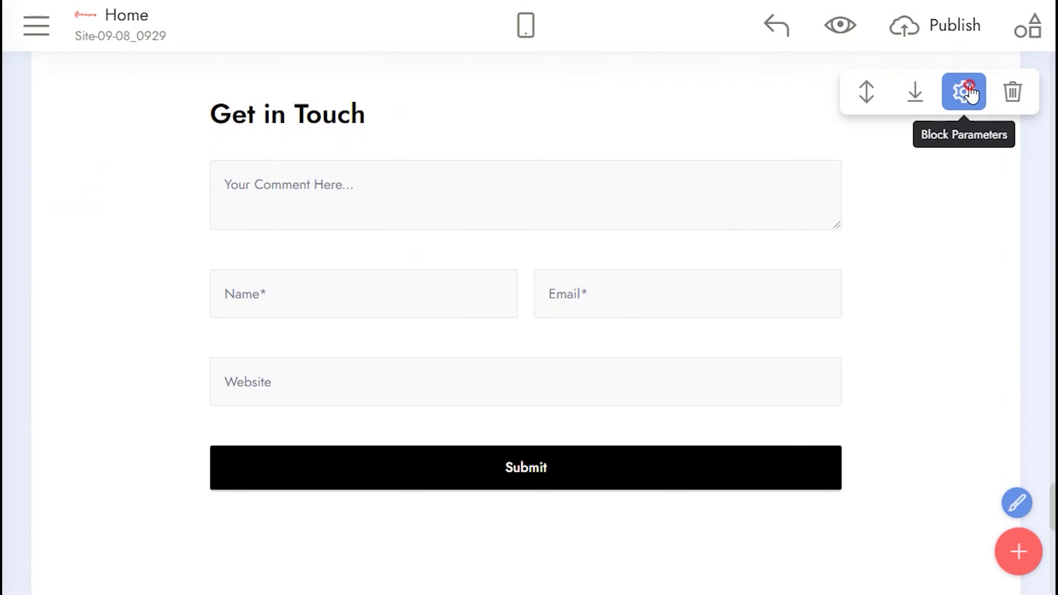
{"action": "left_click", "coordinate": [972, 93]}
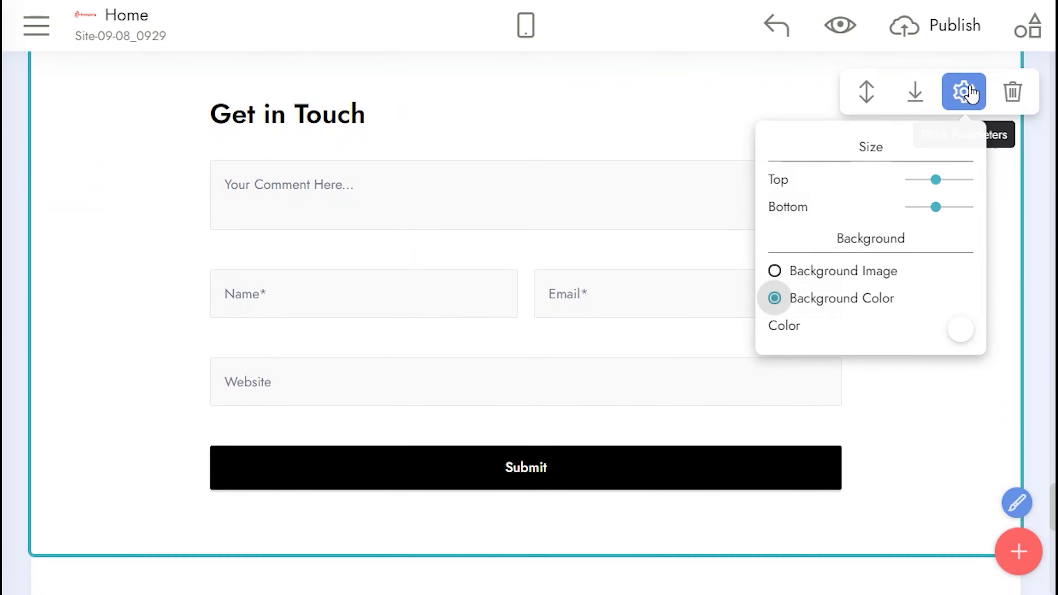
{"action": "left_click", "coordinate": [774, 272]}
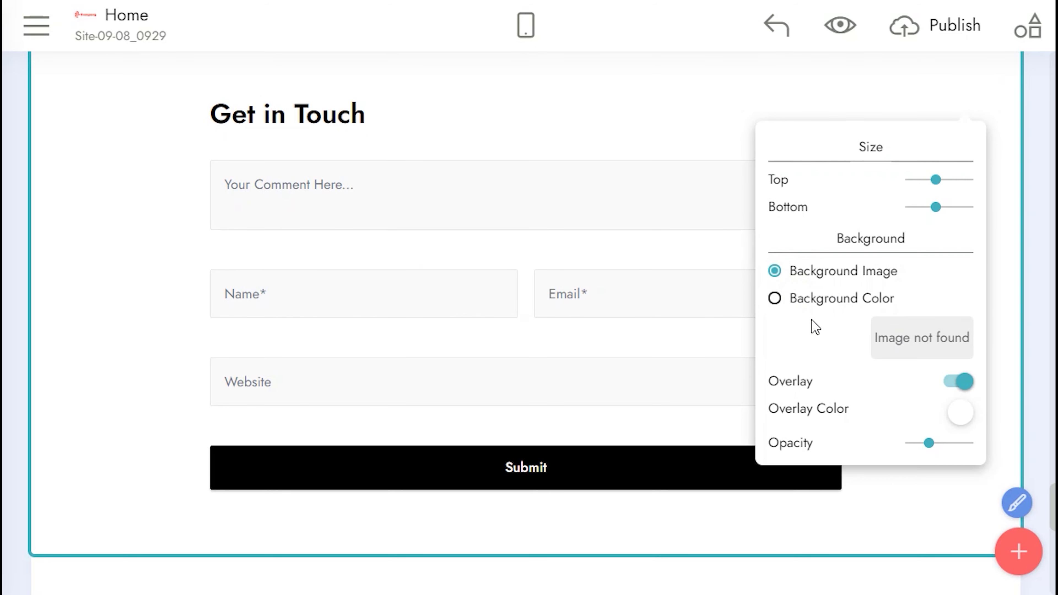
{"action": "left_click", "coordinate": [775, 298]}
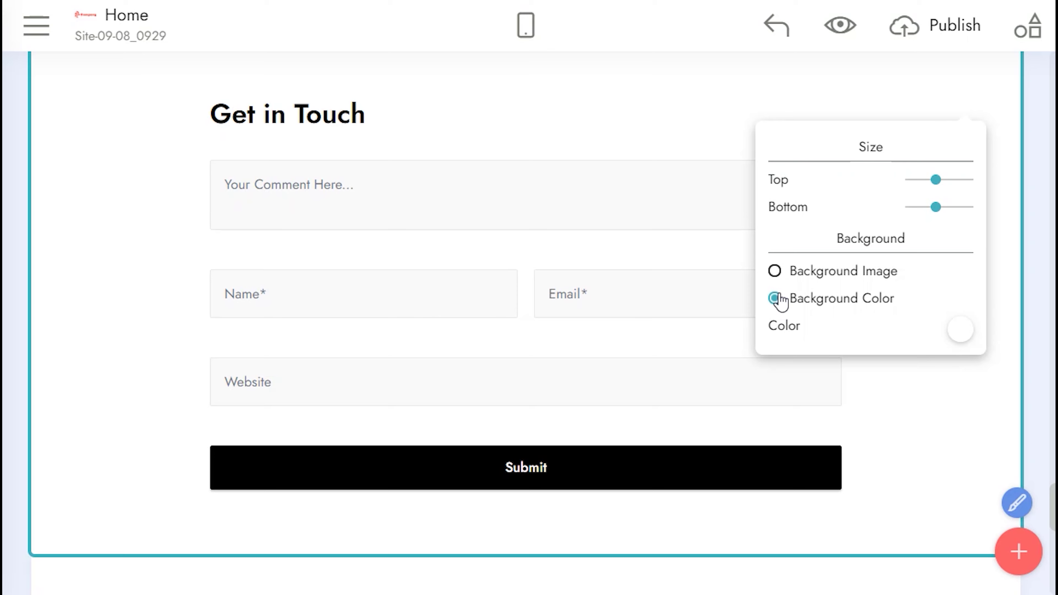
{"action": "left_click_drag", "start_coordinate": [934, 204], "coordinate": [920, 181]}
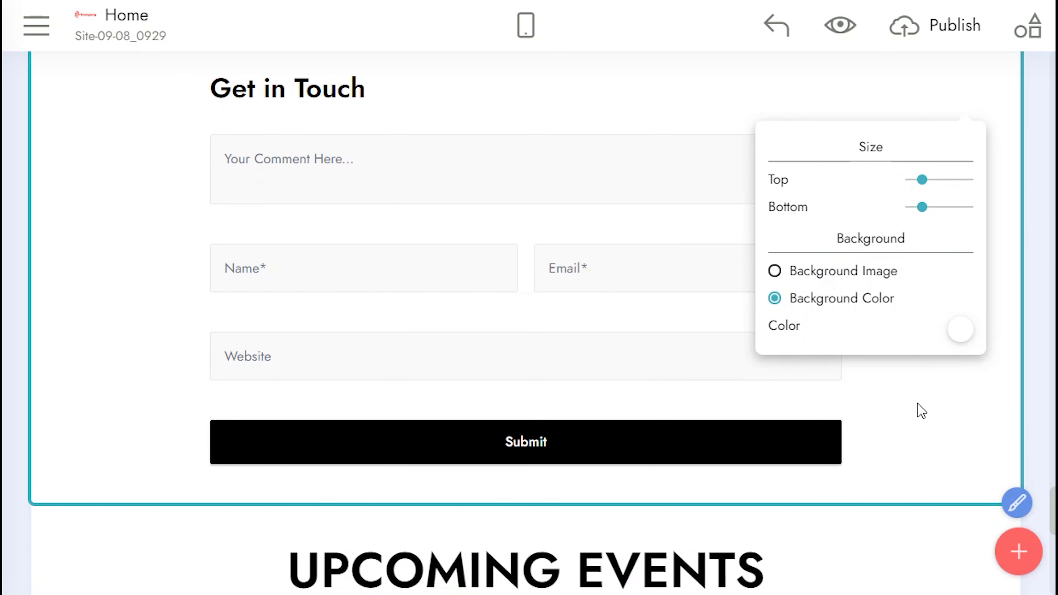
{"action": "left_click", "coordinate": [936, 421]}
- In the Upcoming Events block, color the 17 May ticket button red and the 18 August ticket button dark gray
{"action": "scroll", "coordinate": [939, 404], "scroll_direction": "down", "scroll_amount": 8}
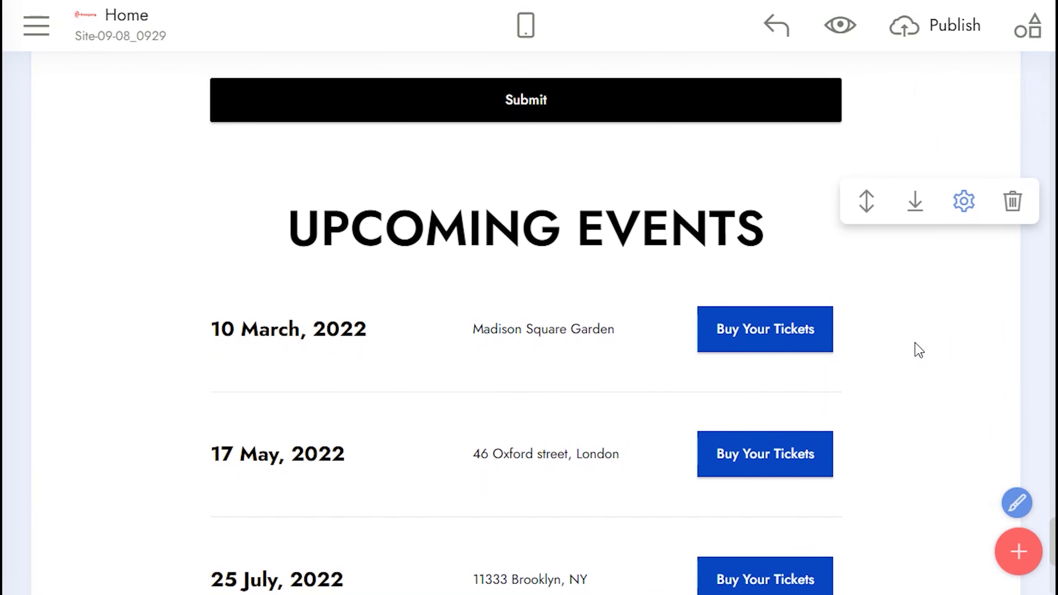
{"action": "scroll", "coordinate": [921, 346], "scroll_direction": "down", "scroll_amount": 3}
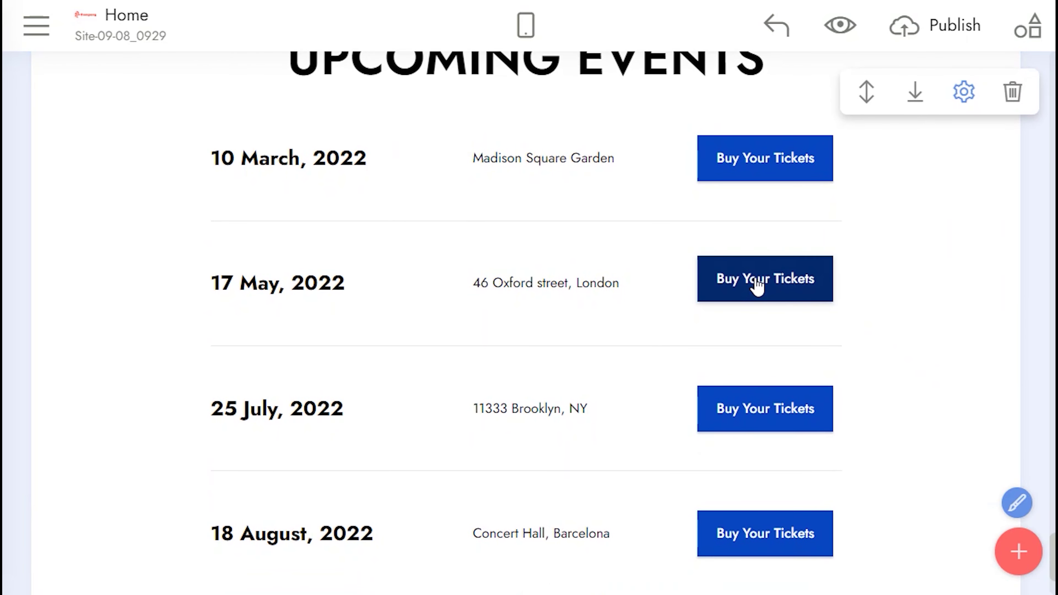
{"action": "left_click", "coordinate": [805, 240]}
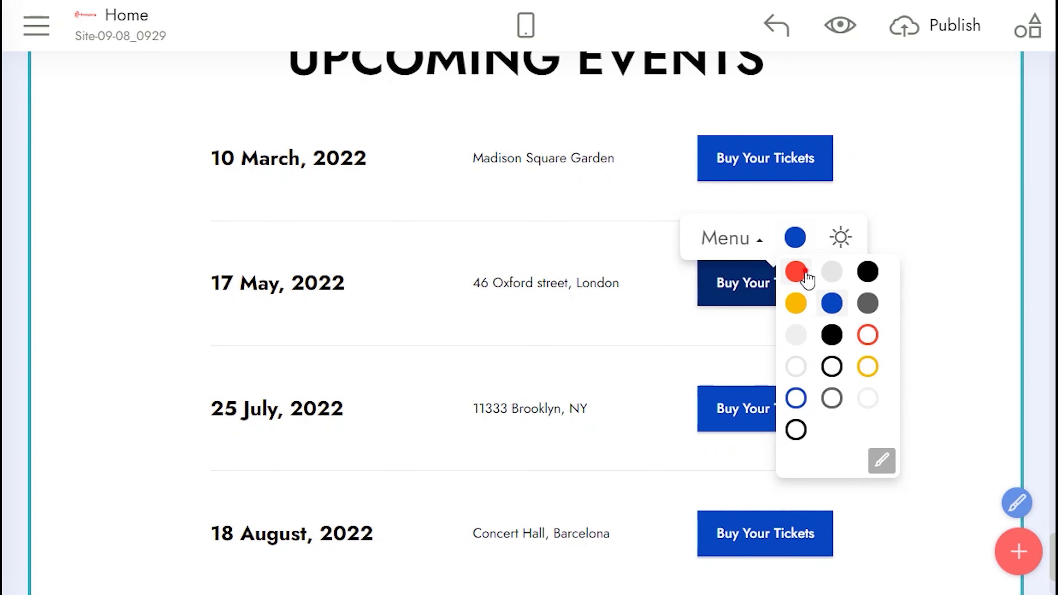
{"action": "left_click", "coordinate": [738, 535]}
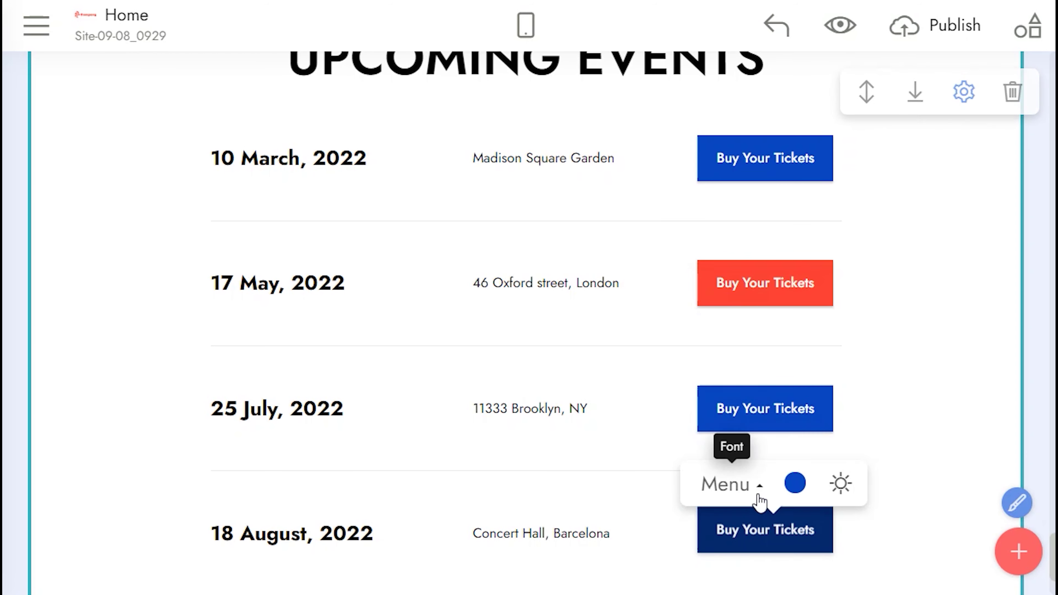
{"action": "left_click", "coordinate": [794, 475]}
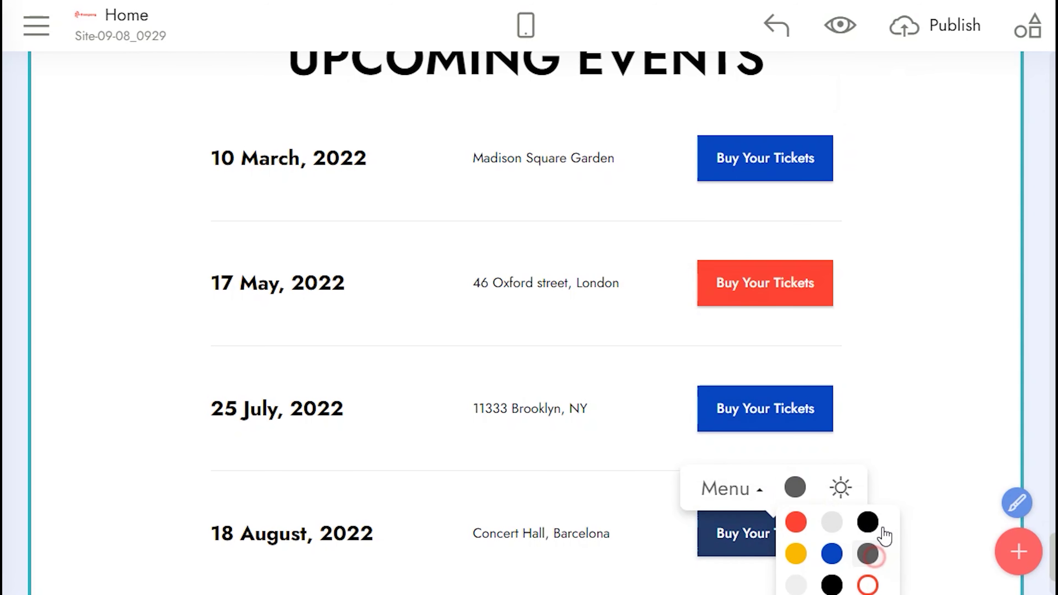
{"action": "scroll", "coordinate": [958, 371], "scroll_direction": "down", "scroll_amount": 4}
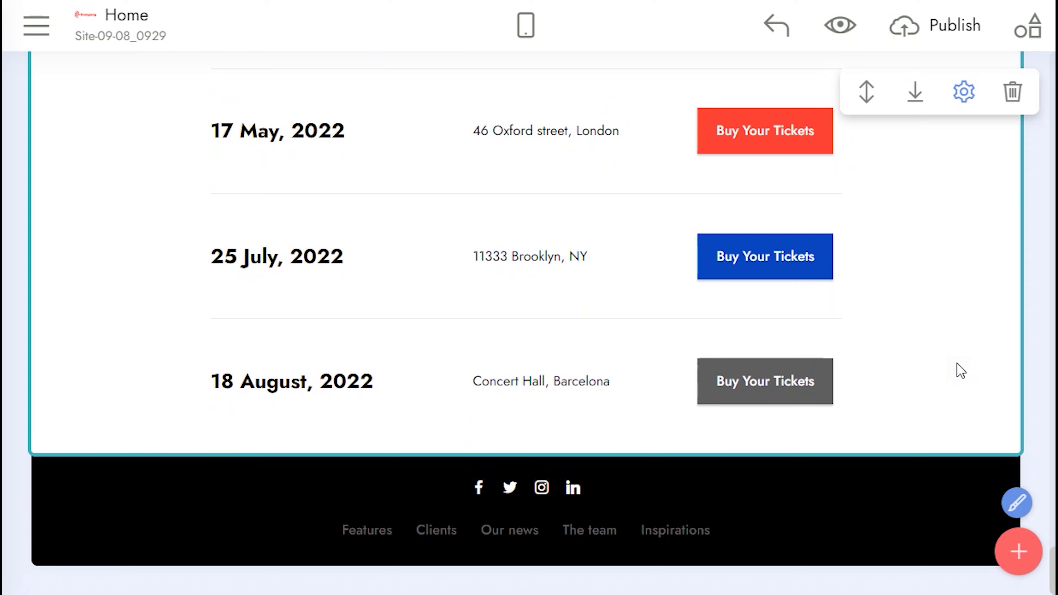
- Check the page's blocks in mobile view from the Get in Touch form up to Relaxing Beats Community, and return to desktop view
{"action": "left_click", "coordinate": [526, 27]}
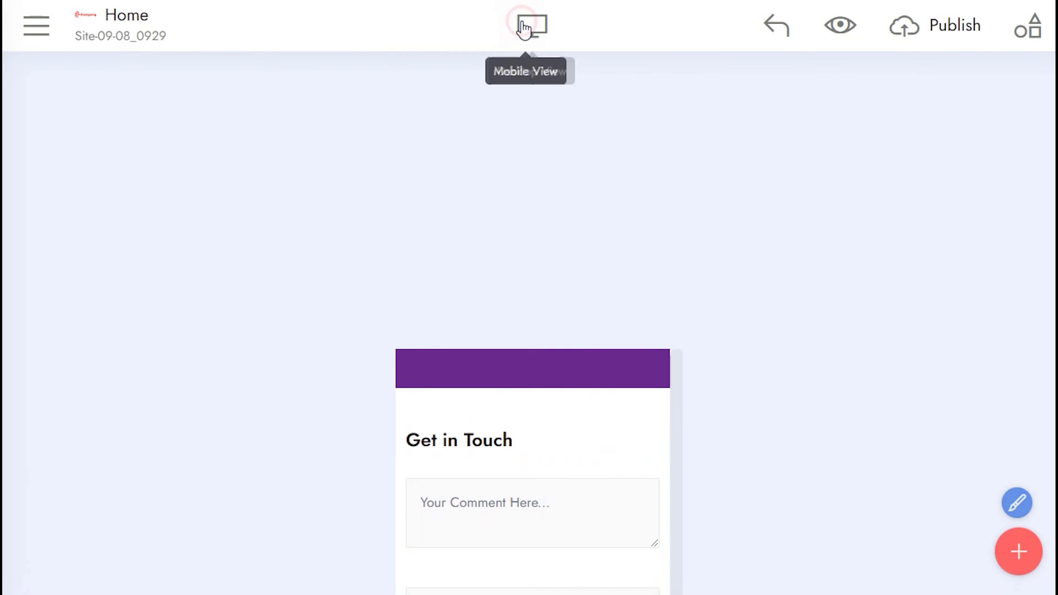
{"action": "scroll", "coordinate": [535, 279], "scroll_direction": "up", "scroll_amount": 12}
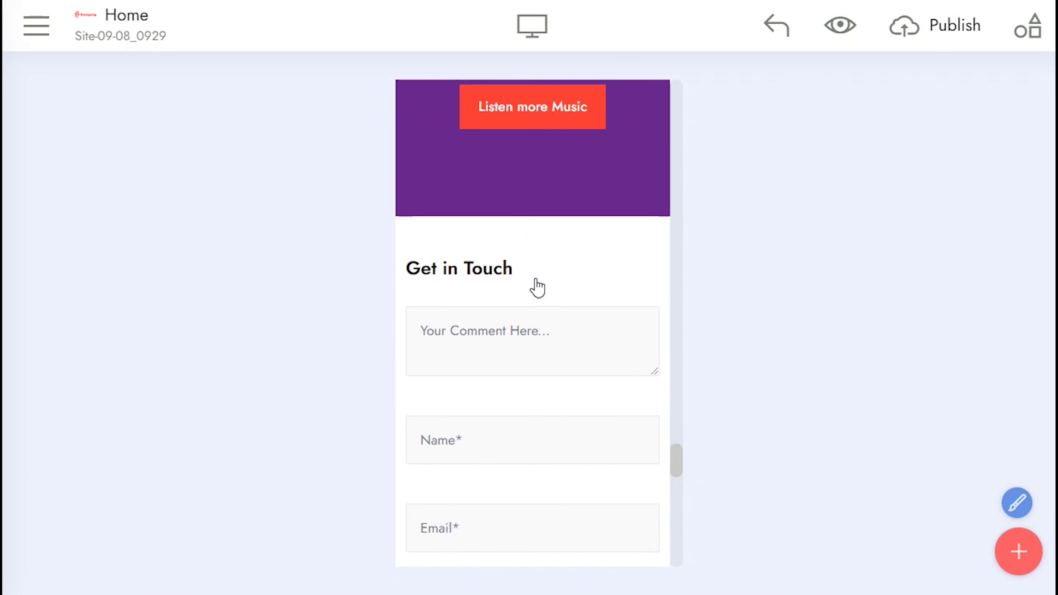
{"action": "scroll", "coordinate": [538, 288], "scroll_direction": "up", "scroll_amount": 8}
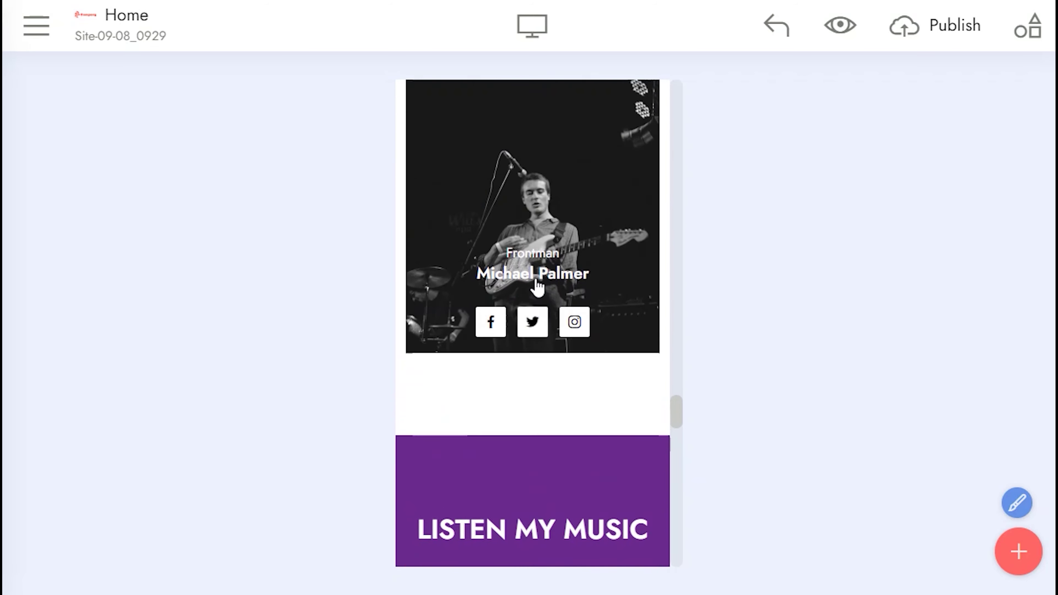
{"action": "scroll", "coordinate": [537, 287], "scroll_direction": "up", "scroll_amount": 8}
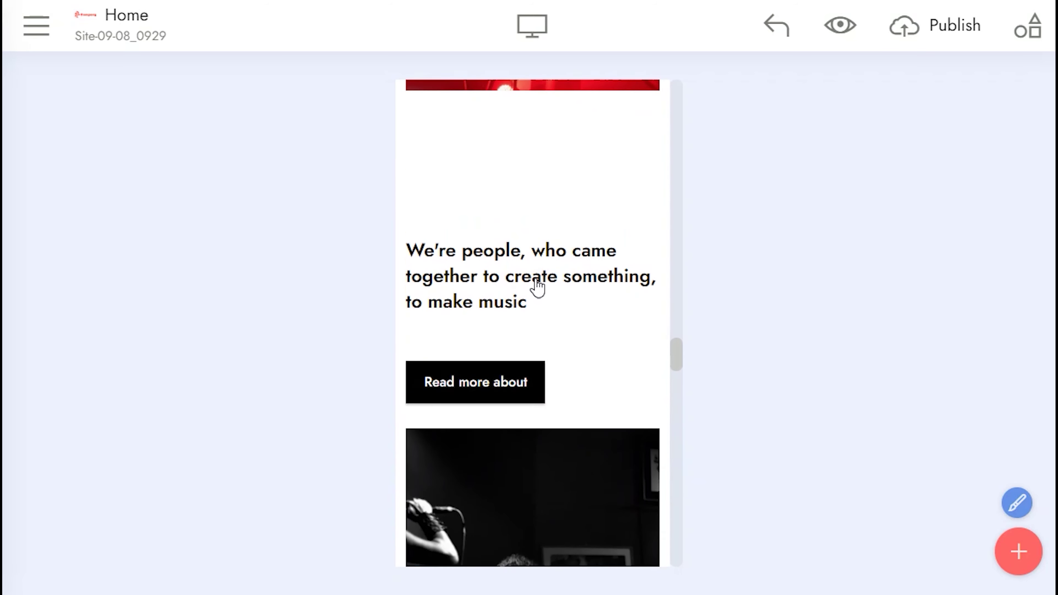
{"action": "scroll", "coordinate": [537, 287], "scroll_direction": "up", "scroll_amount": 8}
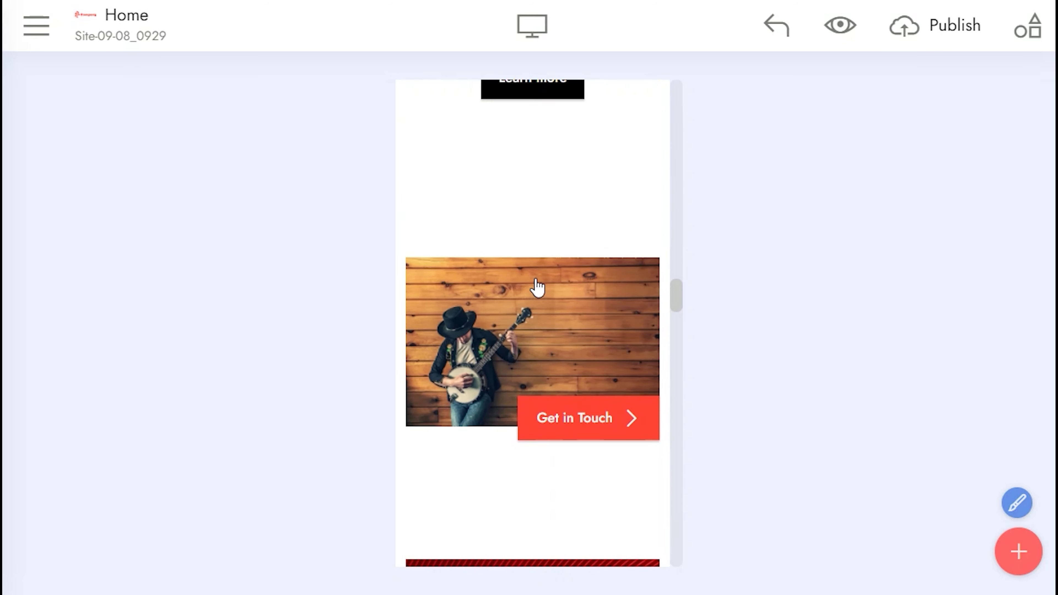
{"action": "scroll", "coordinate": [538, 292], "scroll_direction": "up", "scroll_amount": 5}
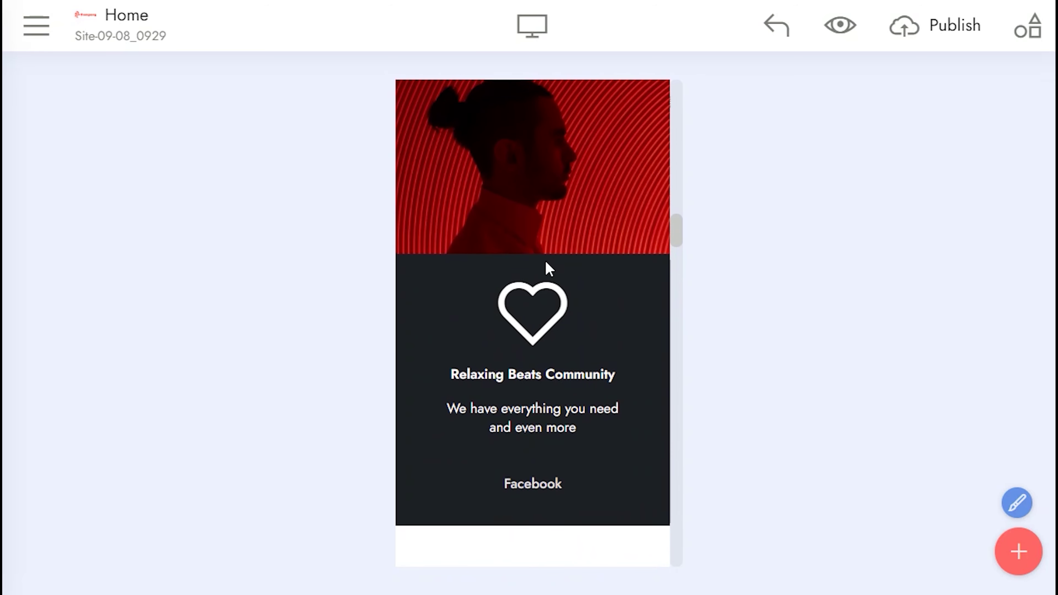
{"action": "left_click", "coordinate": [530, 29]}
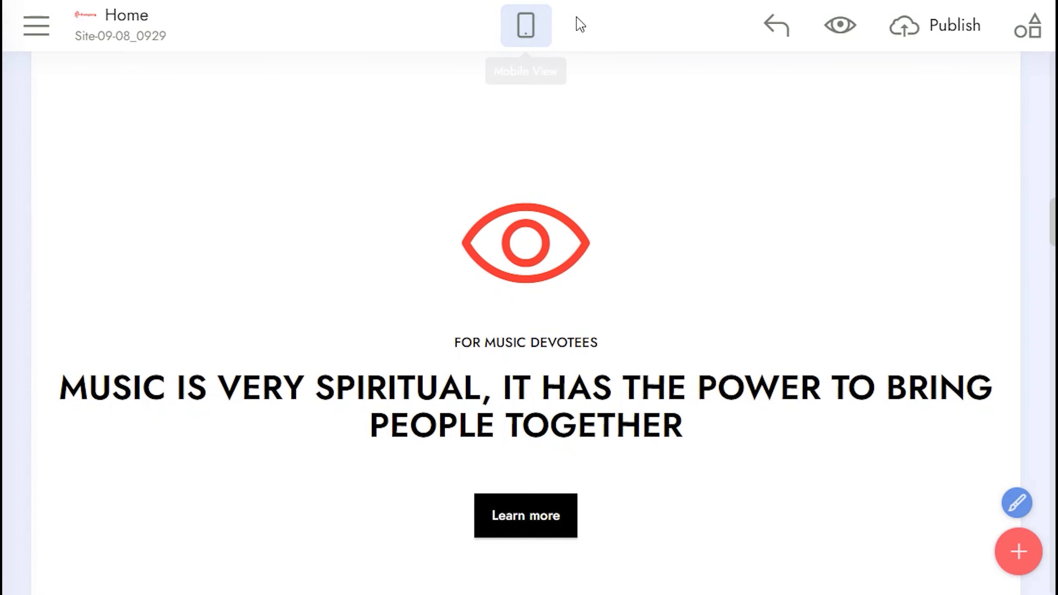
- Preview the home page and review its blocks from the ENJOY MUSIC header down to Upcoming Events
{"action": "left_click", "coordinate": [846, 26]}
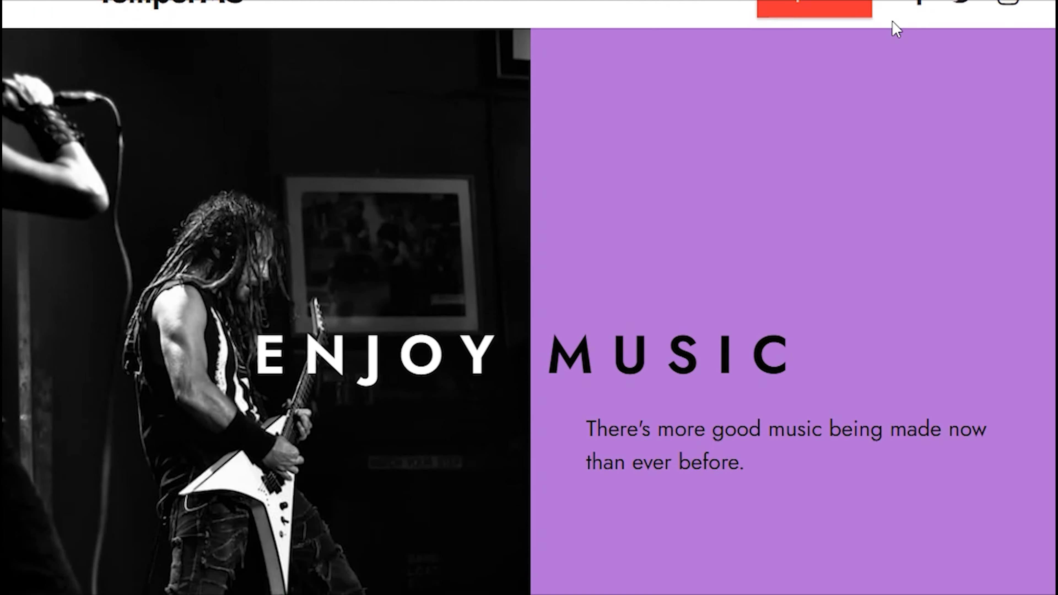
{"action": "scroll", "coordinate": [895, 30], "scroll_direction": "down", "scroll_amount": 10}
{"action": "scroll", "coordinate": [893, 27], "scroll_direction": "down", "scroll_amount": 10}
{"action": "scroll", "coordinate": [704, 137], "scroll_direction": "down", "scroll_amount": 10}
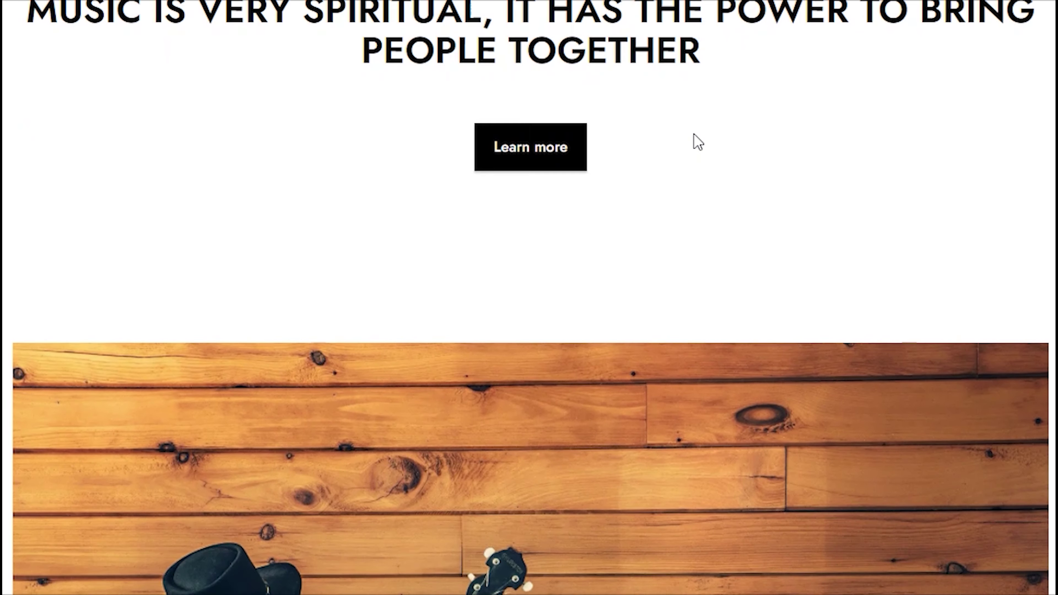
{"action": "scroll", "coordinate": [700, 141], "scroll_direction": "down", "scroll_amount": 15}
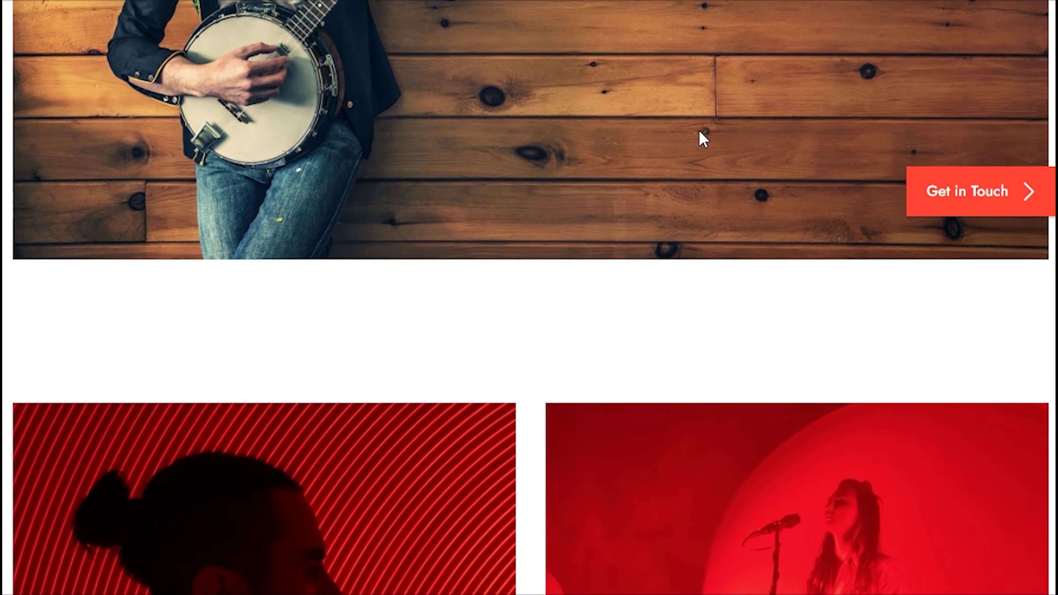
{"action": "scroll", "coordinate": [700, 132], "scroll_direction": "down", "scroll_amount": 15}
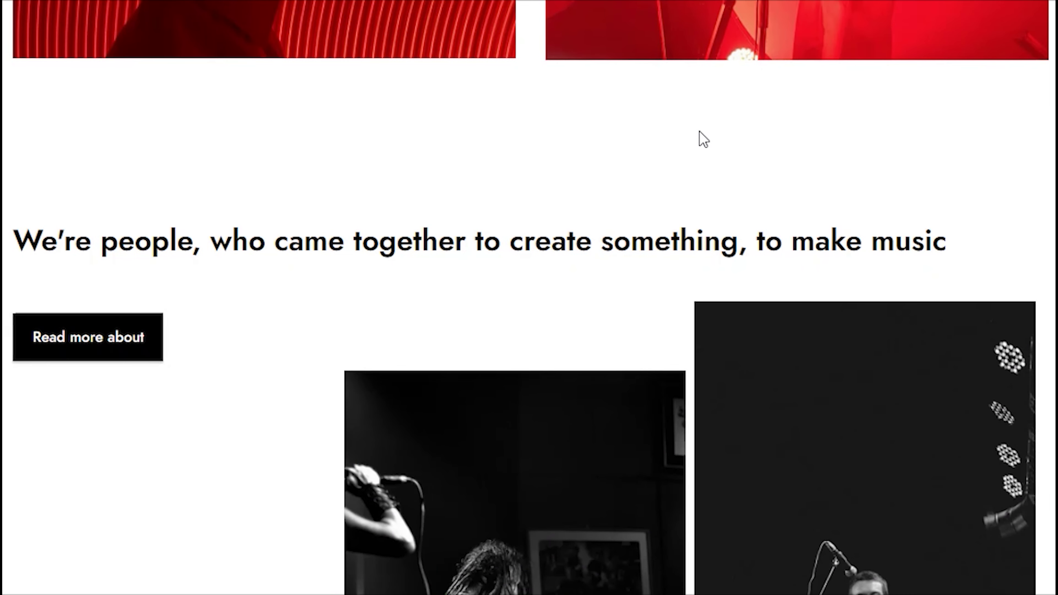
{"action": "scroll", "coordinate": [699, 132], "scroll_direction": "down", "scroll_amount": 5}
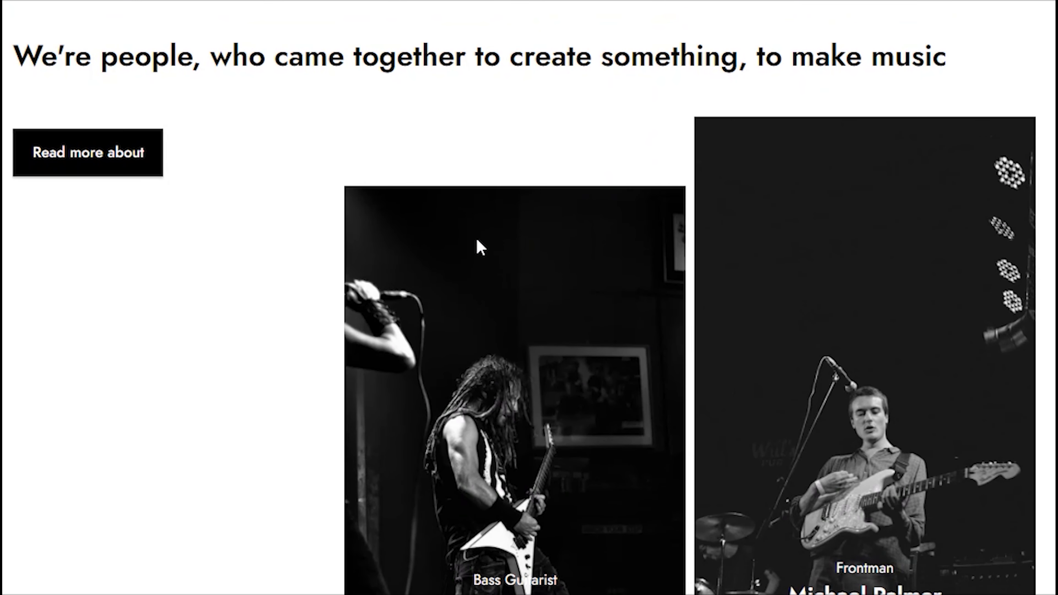
{"action": "scroll", "coordinate": [478, 246], "scroll_direction": "down", "scroll_amount": 7}
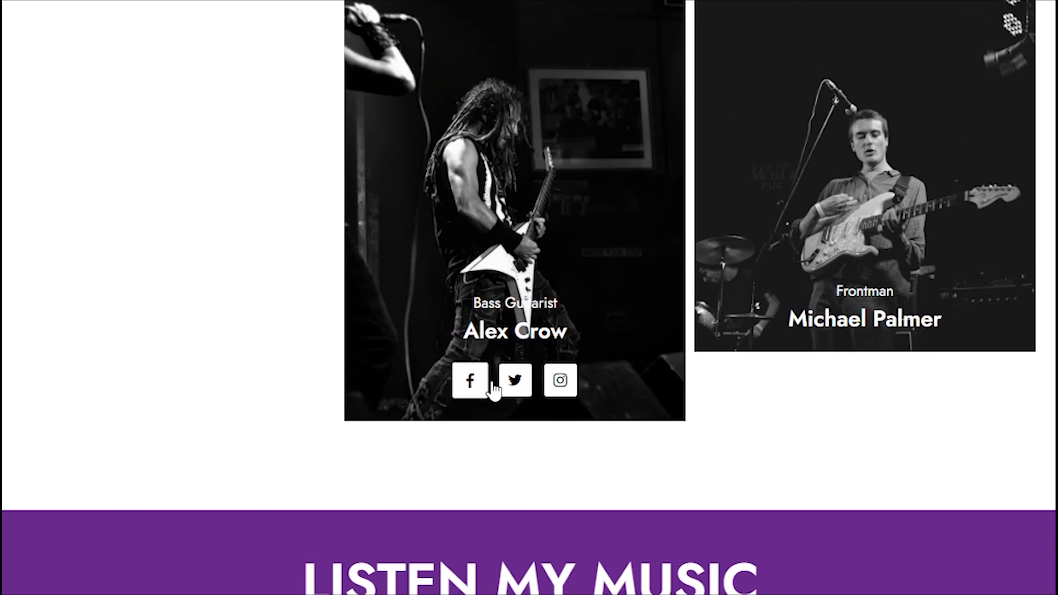
{"action": "scroll", "coordinate": [631, 359], "scroll_direction": "down", "scroll_amount": 16}
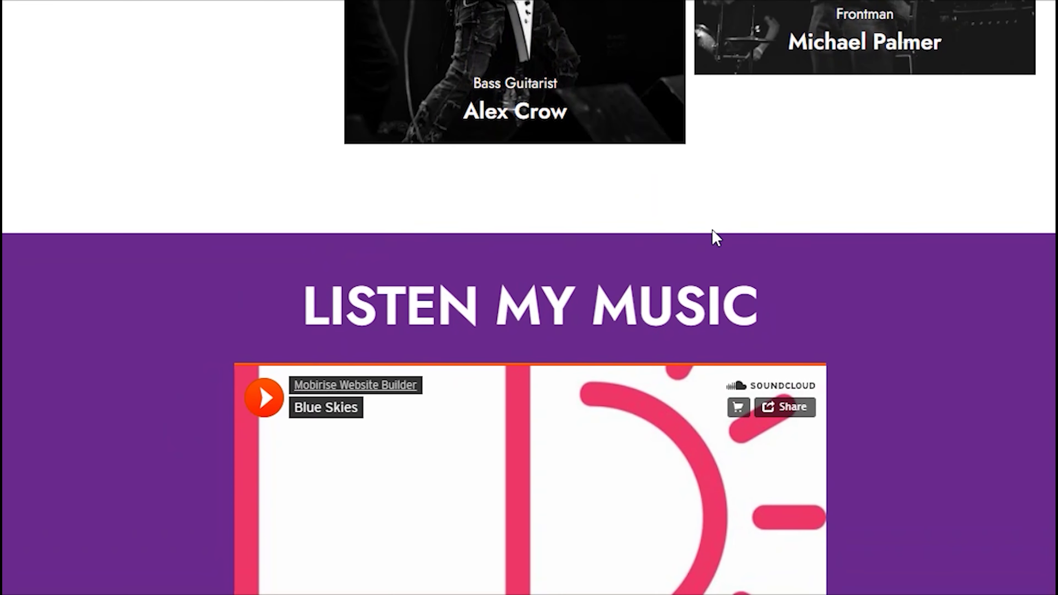
{"action": "scroll", "coordinate": [896, 203], "scroll_direction": "down", "scroll_amount": 13}
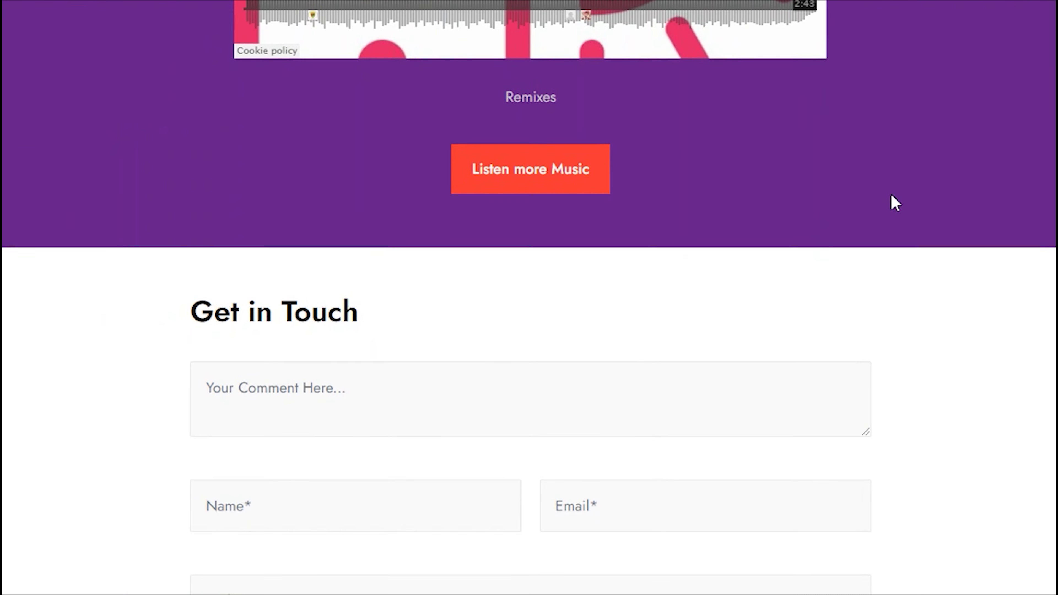
{"action": "scroll", "coordinate": [879, 207], "scroll_direction": "down", "scroll_amount": 11}
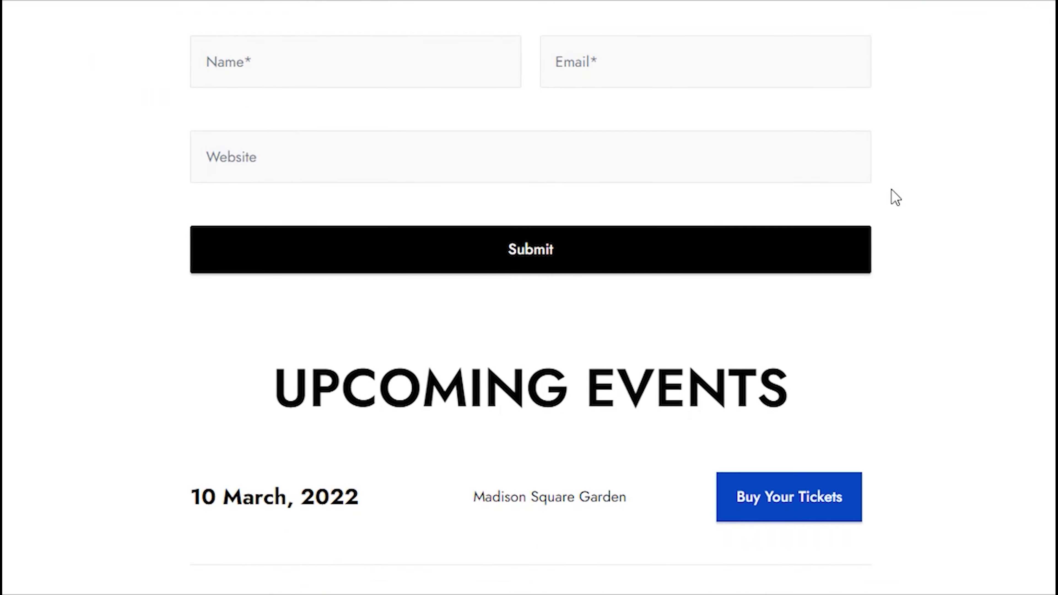